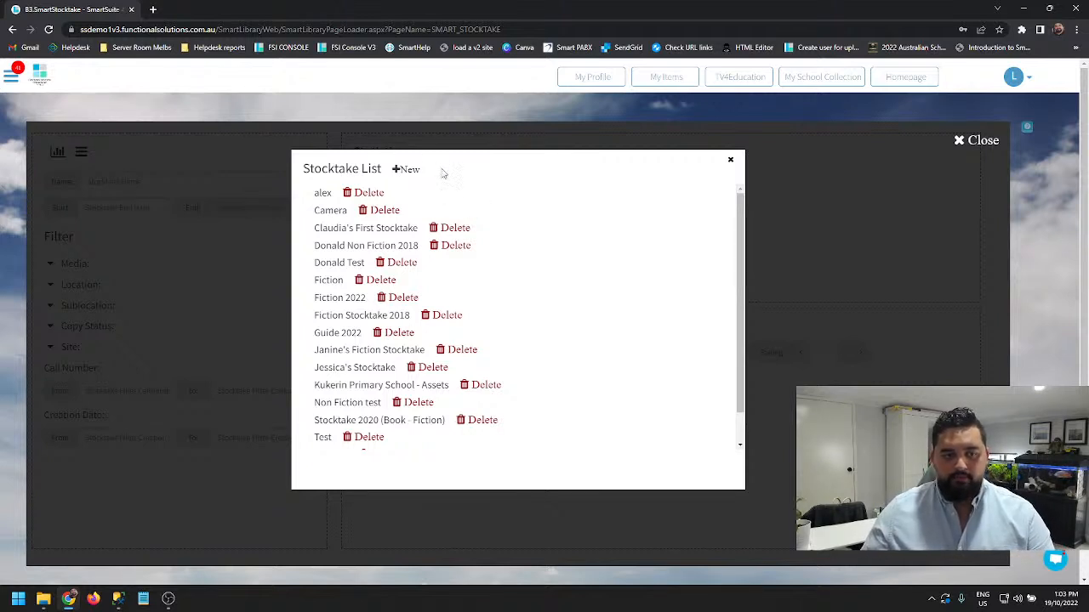
- Create a new stocktake and name it "Term 4 2022 Fiction"
{"action": "left_click", "coordinate": [409, 170]}
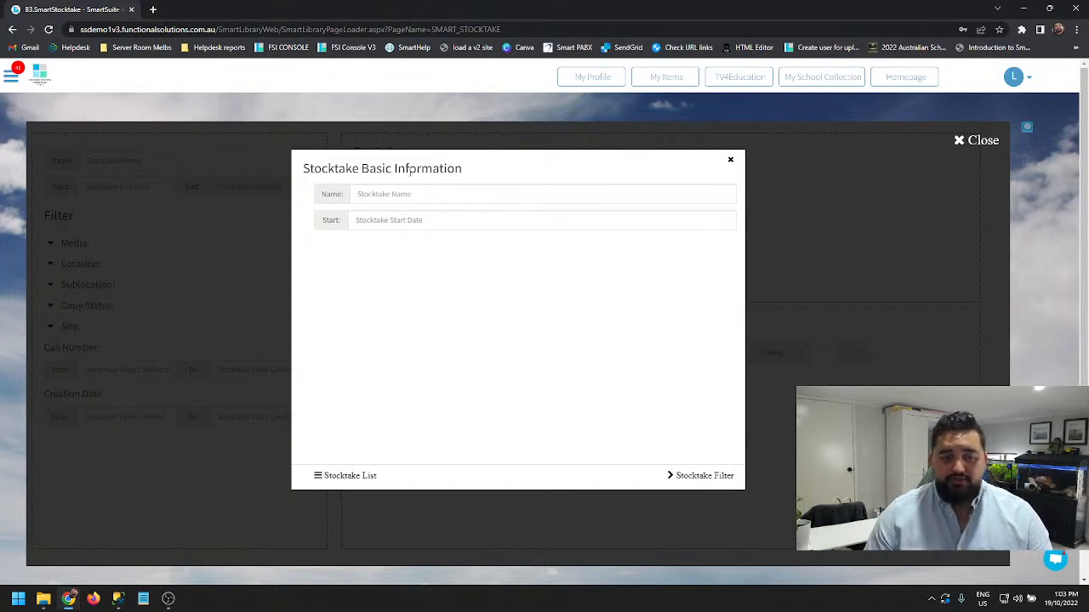
{"action": "left_click", "coordinate": [413, 196]}
{"action": "type", "text": "Term 4"}
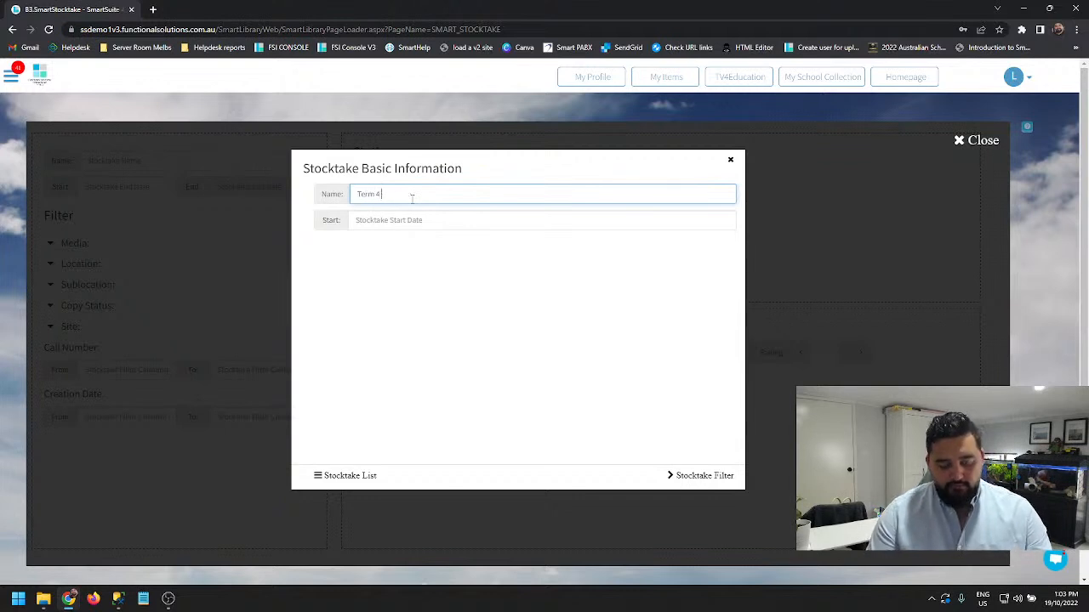
{"action": "type", "text": " 2022 Fiction"}
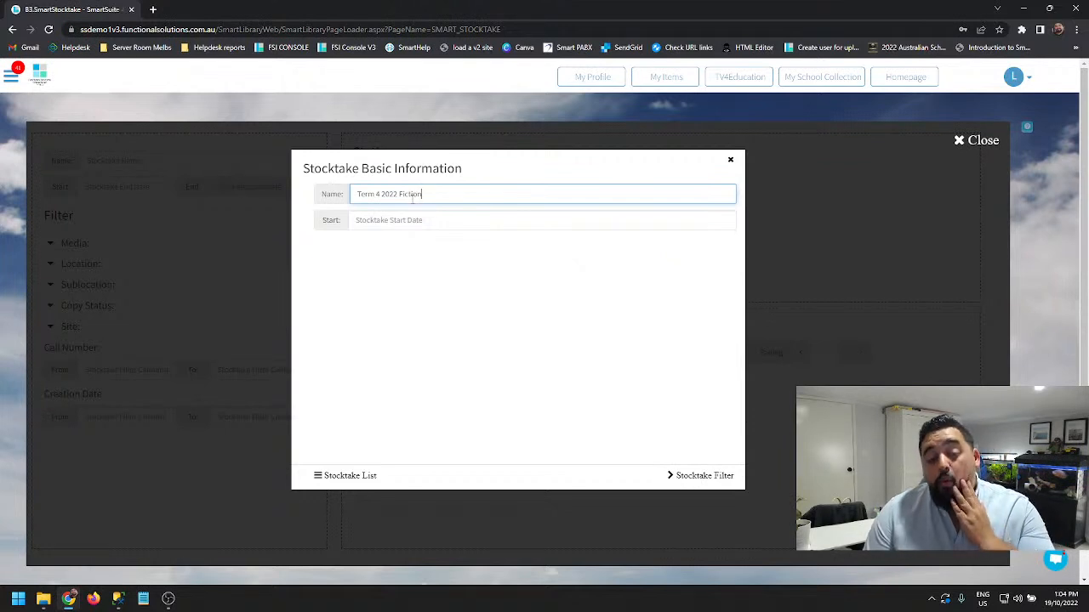
{"action": "key", "text": "BackSpace"}
{"action": "key", "text": "BackSpace"}
{"action": "key", "text": "BackSpace"}
{"action": "key", "text": "BackSpace"}
{"action": "key", "text": "BackSpace"}
{"action": "key", "text": "BackSpace"}
{"action": "key", "text": "BackSpace"}
{"action": "key", "text": "BackSpace"}
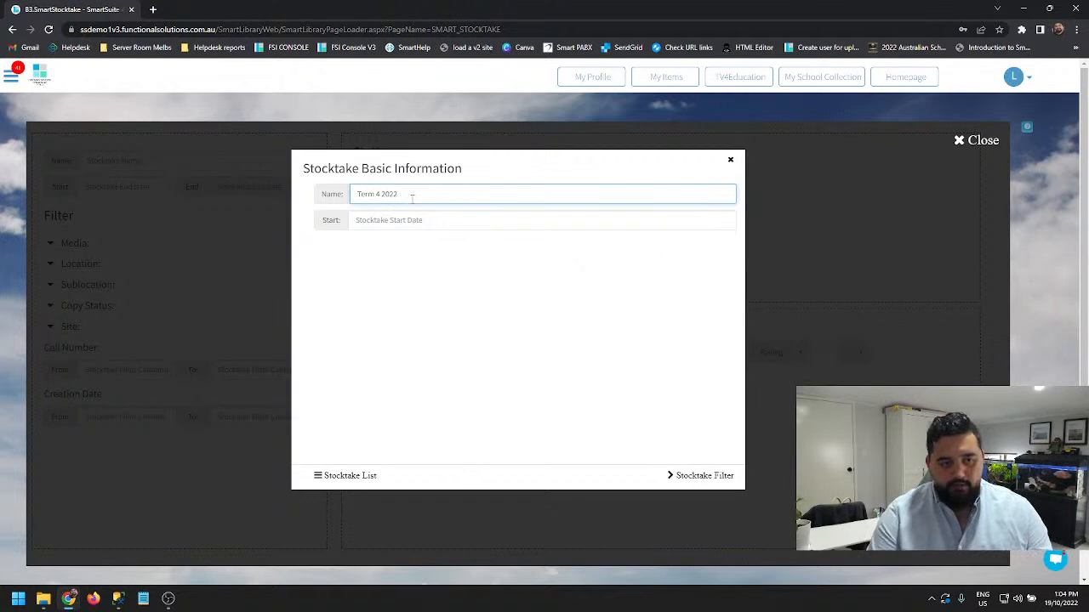
{"action": "type", "text": "Fiction"}
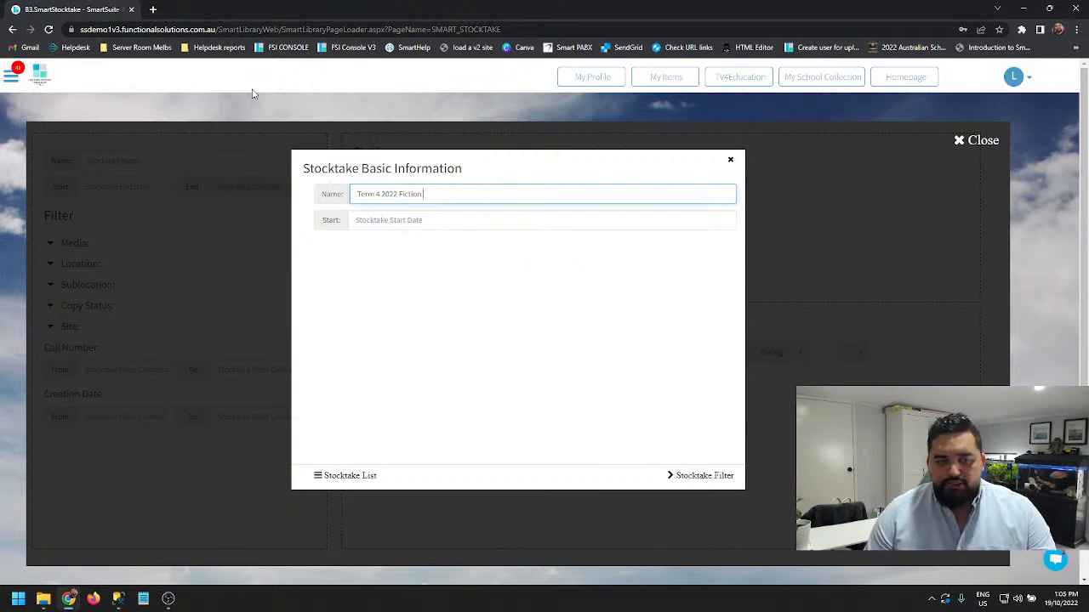
- Set the stocktake's start date to 19/10/2022 and continue to its filter settings
{"action": "left_click", "coordinate": [415, 220]}
{"action": "left_click", "coordinate": [408, 333]}
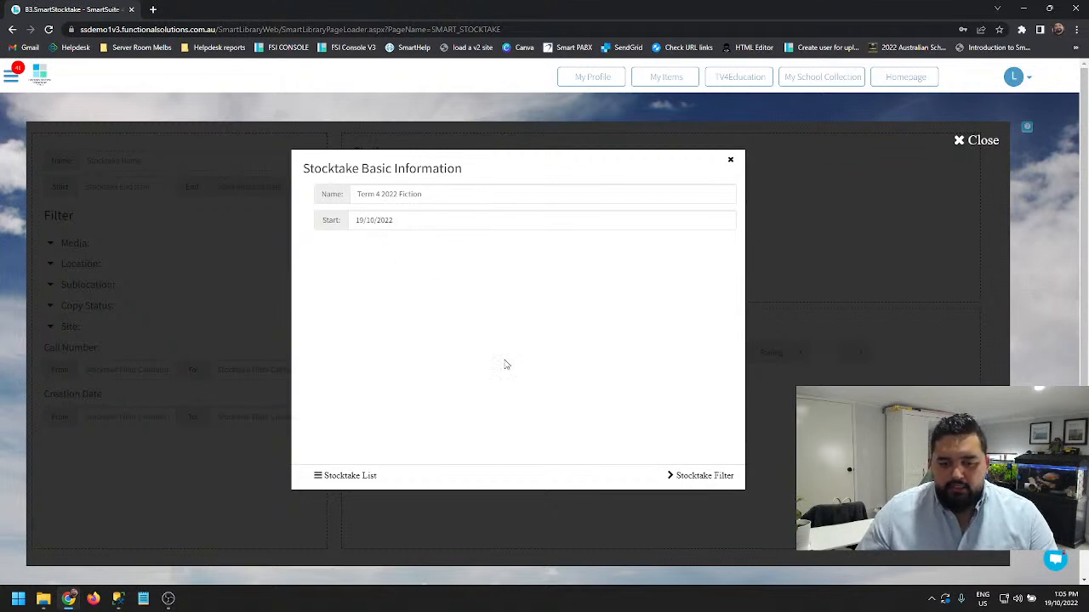
{"action": "left_click", "coordinate": [696, 477]}
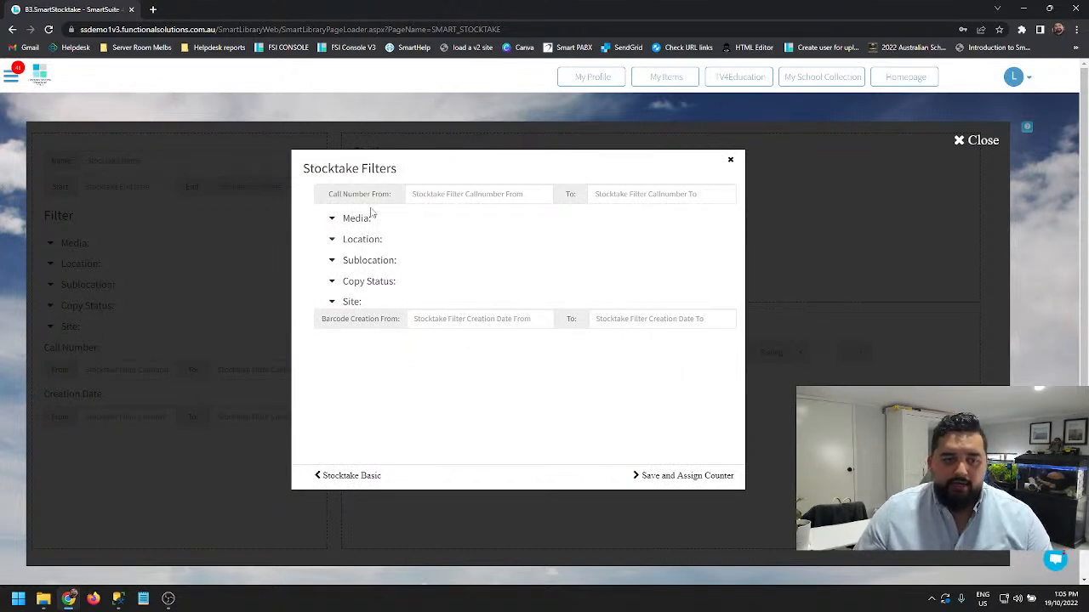
{"action": "left_click_drag", "start_coordinate": [332, 194], "coordinate": [728, 203]}
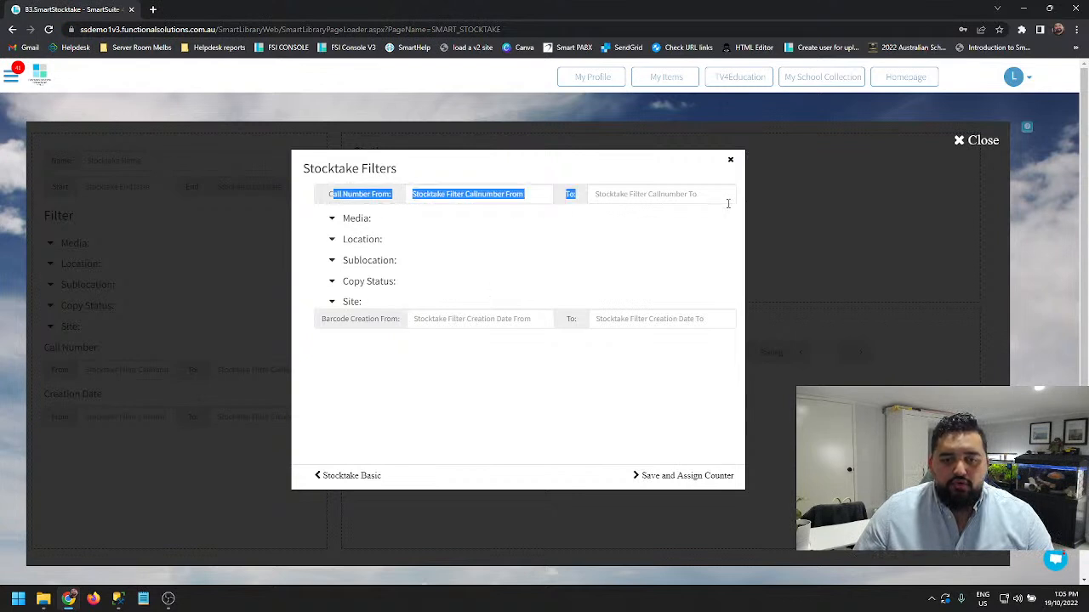
{"action": "left_click", "coordinate": [627, 229]}
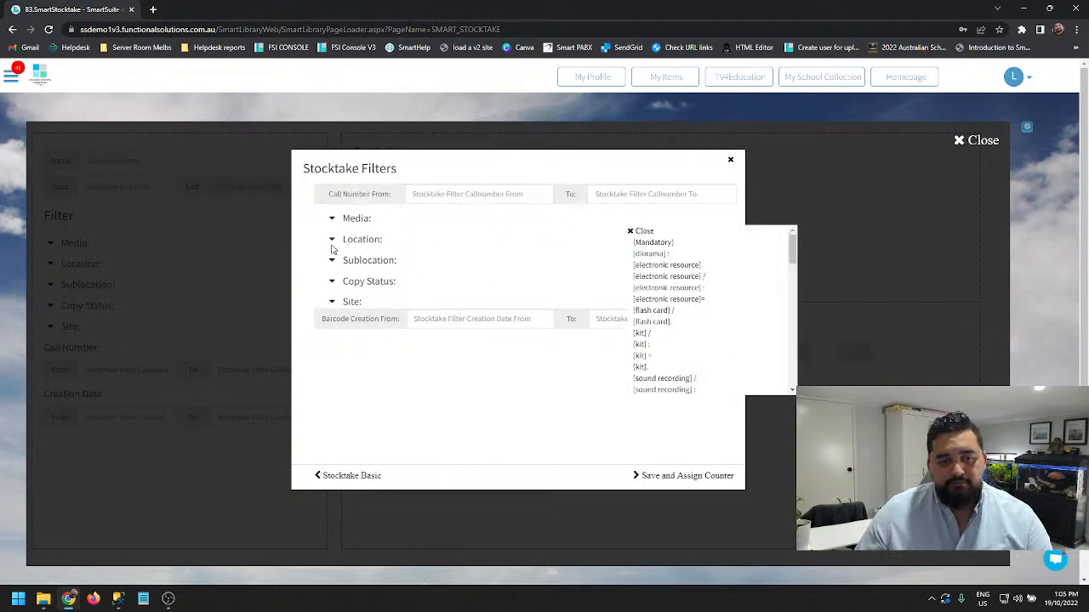
{"action": "left_click", "coordinate": [634, 231]}
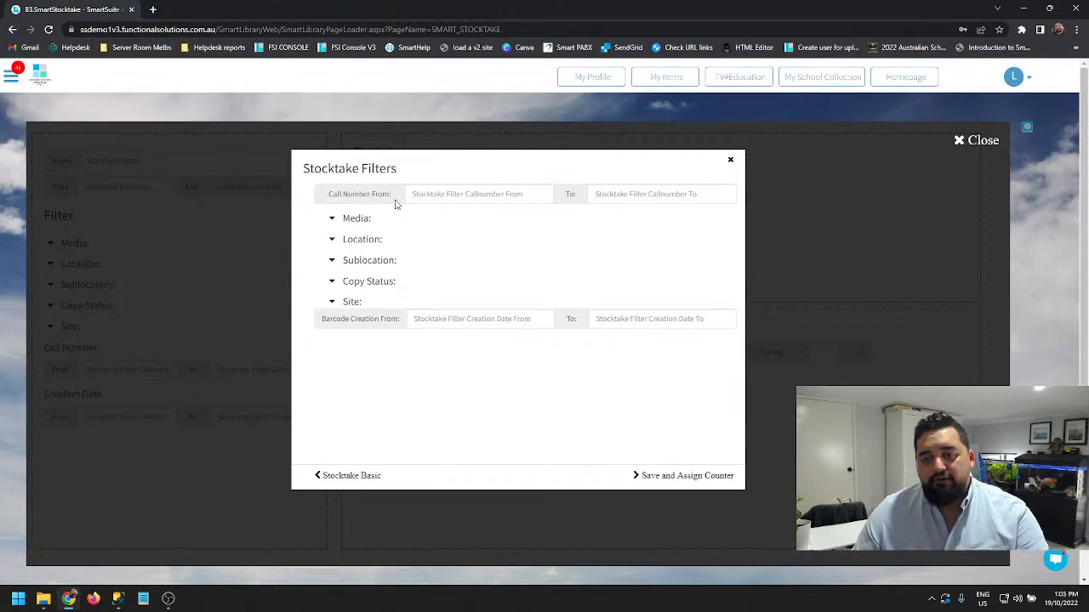
{"action": "left_click", "coordinate": [336, 224]}
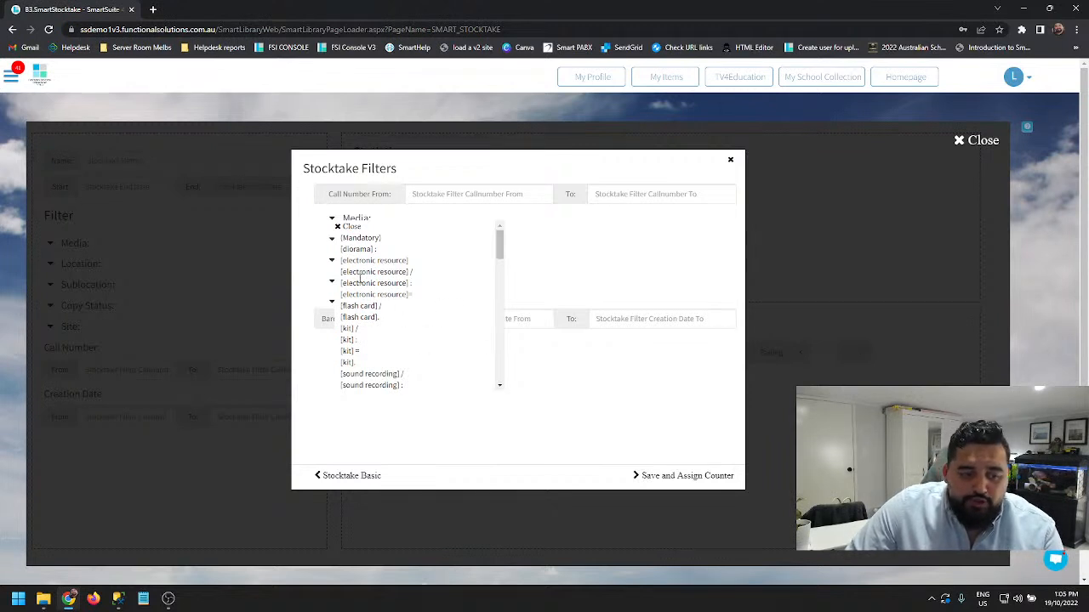
{"action": "scroll", "coordinate": [396, 311], "scroll_direction": "down", "scroll_amount": 4}
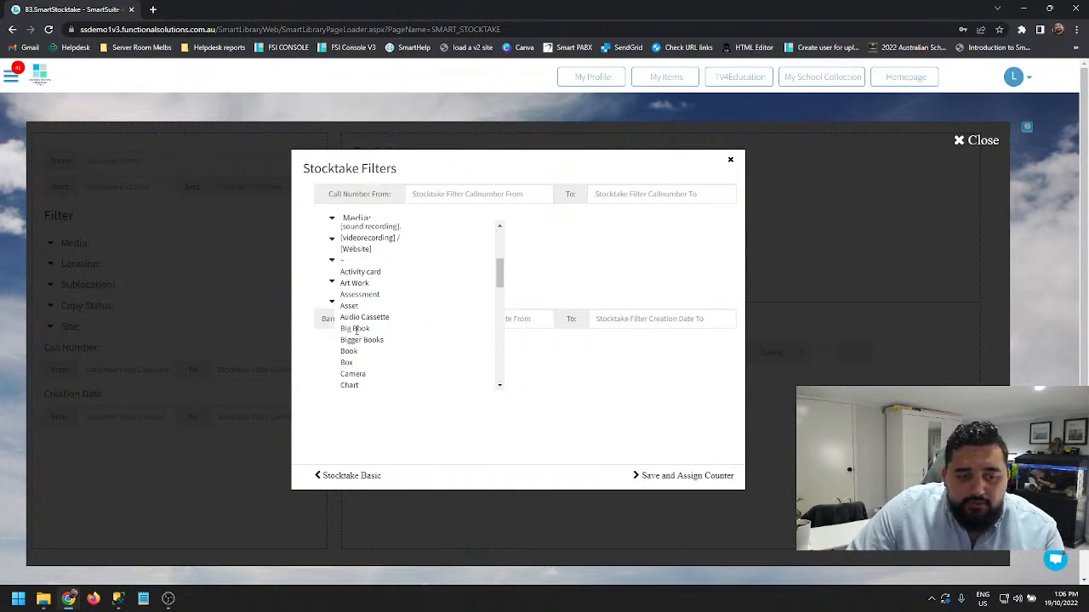
{"action": "left_click", "coordinate": [354, 328]}
{"action": "left_click", "coordinate": [348, 350]}
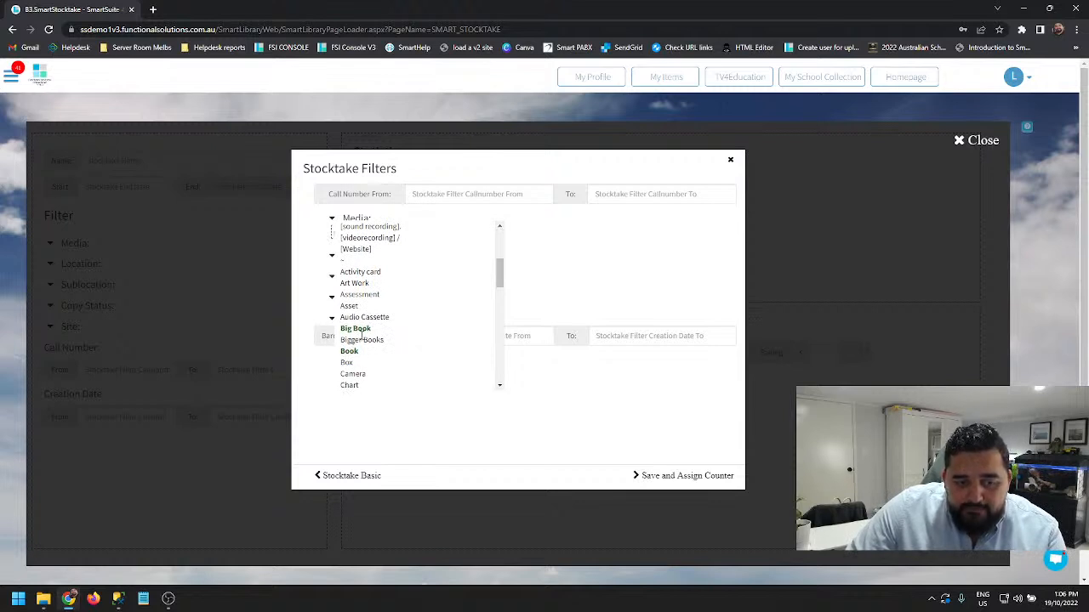
{"action": "left_click", "coordinate": [362, 330]}
{"action": "left_click", "coordinate": [352, 349]}
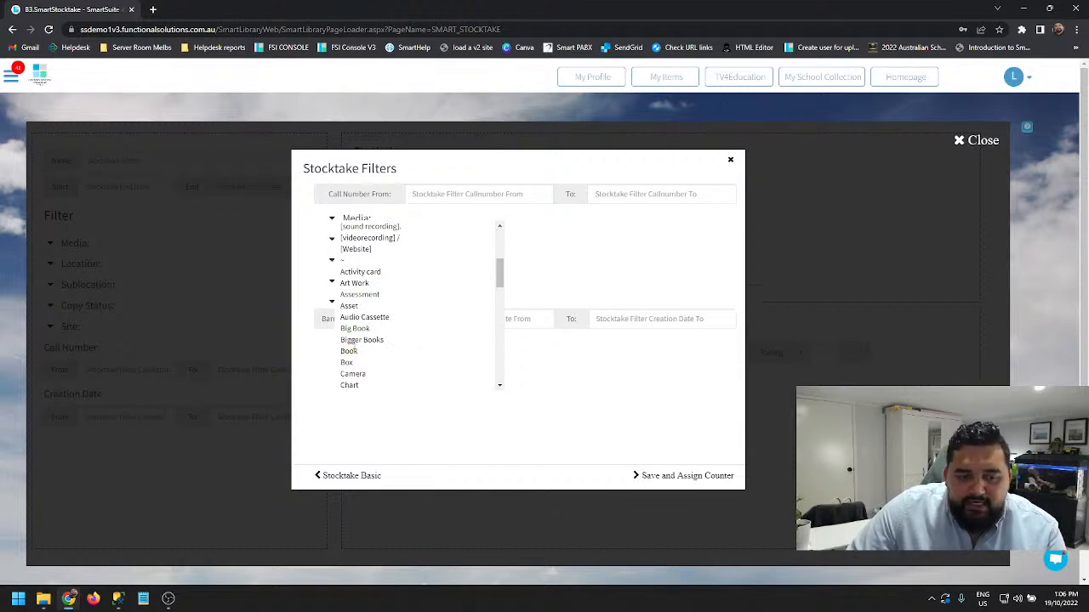
{"action": "left_click", "coordinate": [352, 374]}
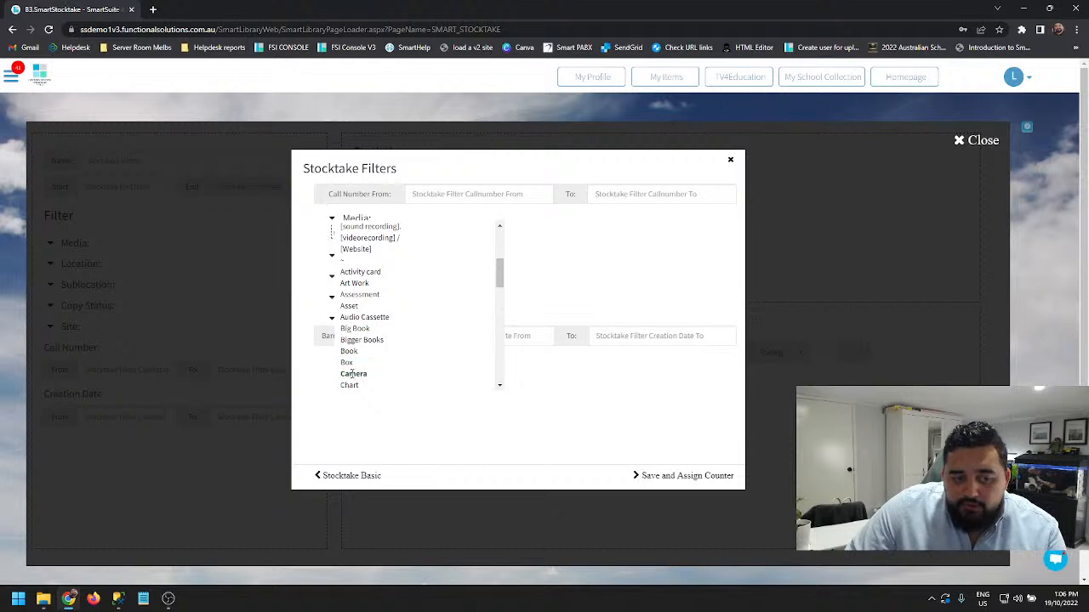
{"action": "scroll", "coordinate": [357, 367], "scroll_direction": "down", "scroll_amount": 1}
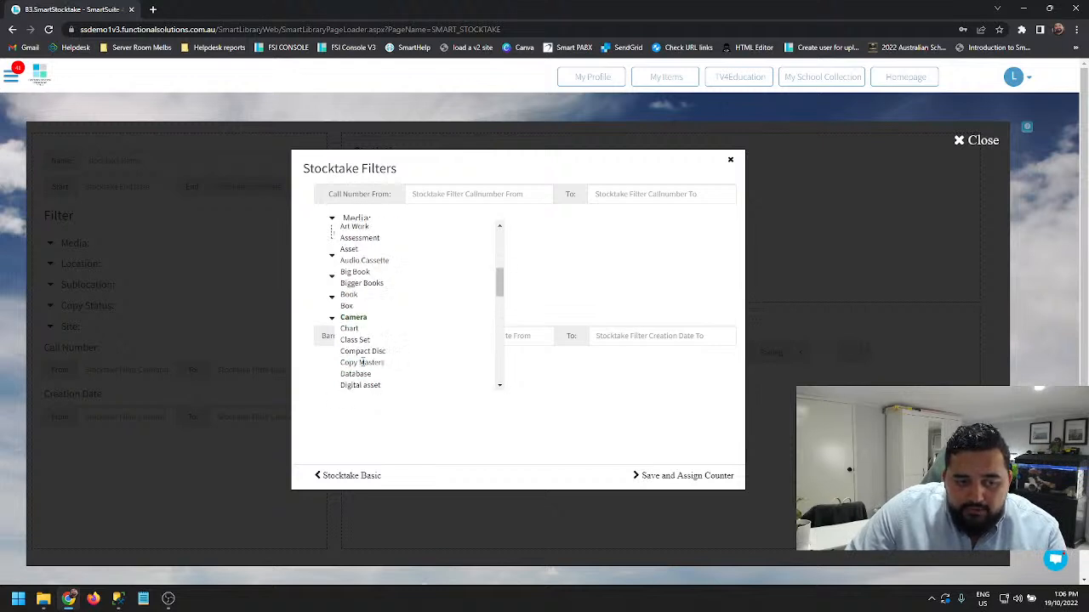
{"action": "left_click", "coordinate": [345, 318]}
{"action": "scroll", "coordinate": [372, 328], "scroll_direction": "up", "scroll_amount": 4}
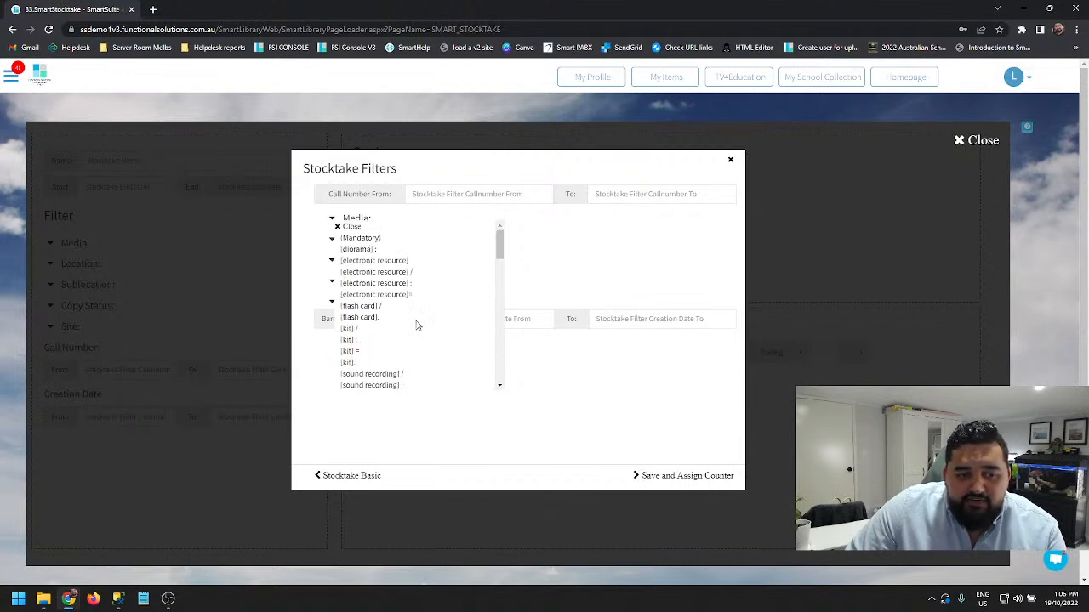
{"action": "left_click", "coordinate": [344, 227]}
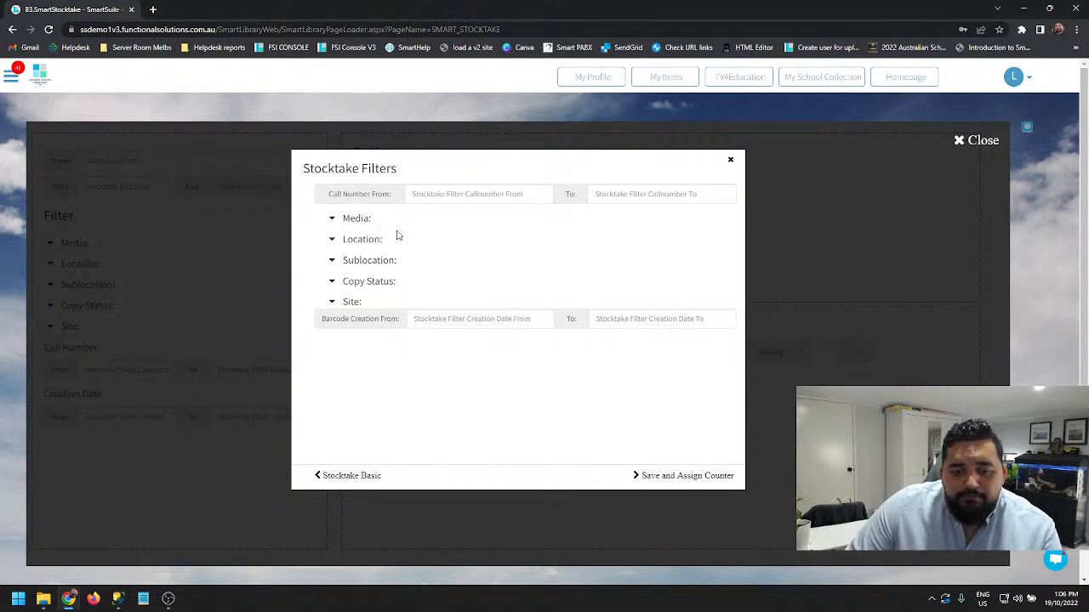
- Set the stocktake's media filter to Book only
{"action": "left_click", "coordinate": [347, 221]}
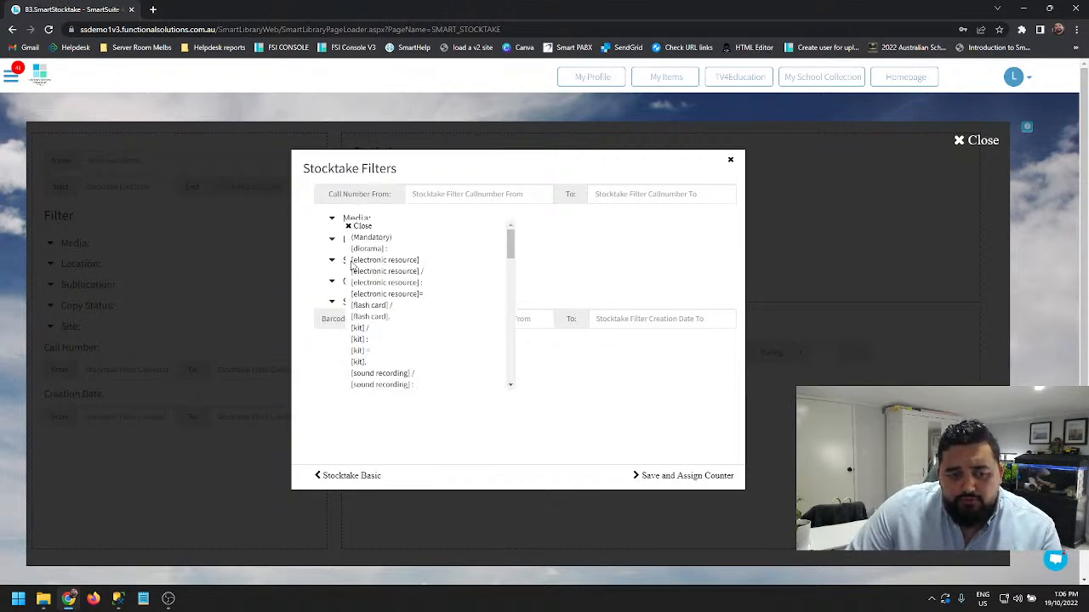
{"action": "scroll", "coordinate": [374, 323], "scroll_direction": "down", "scroll_amount": 3}
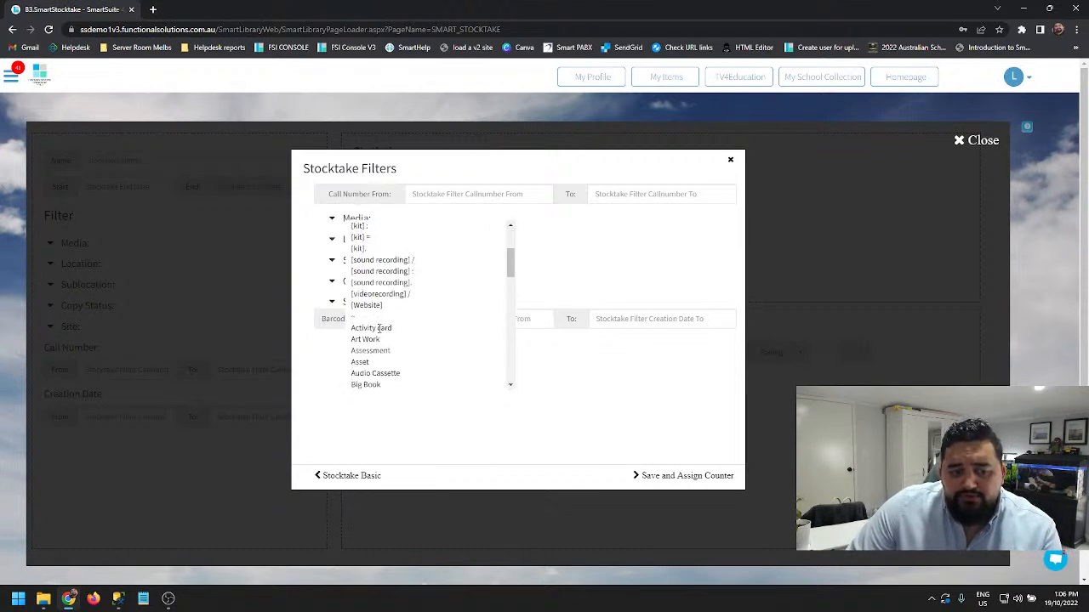
{"action": "left_click", "coordinate": [366, 384]}
{"action": "scroll", "coordinate": [372, 313], "scroll_direction": "down", "scroll_amount": 3}
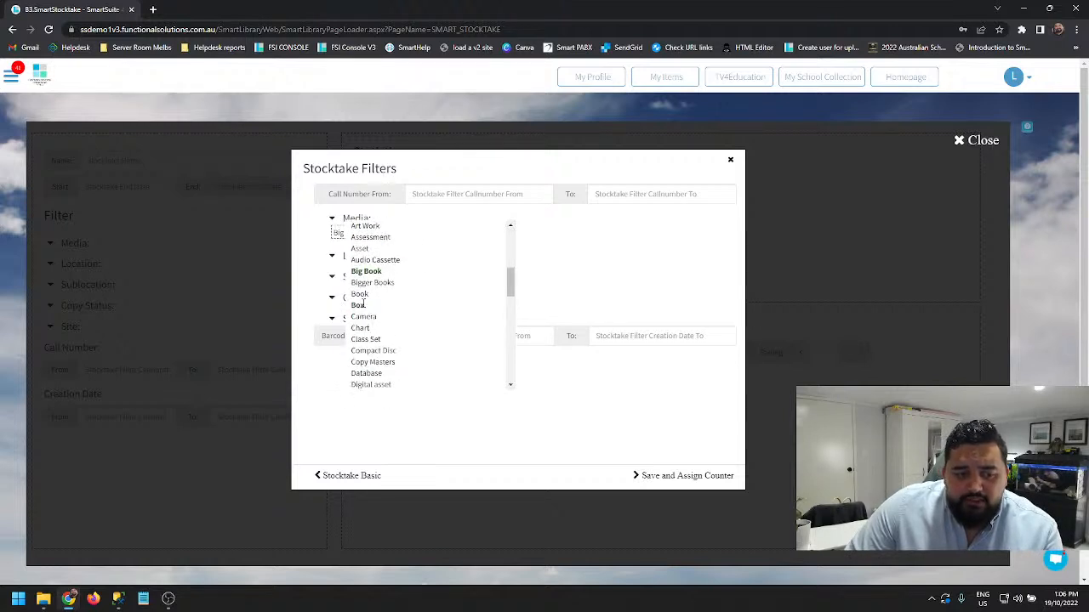
{"action": "left_click", "coordinate": [359, 294]}
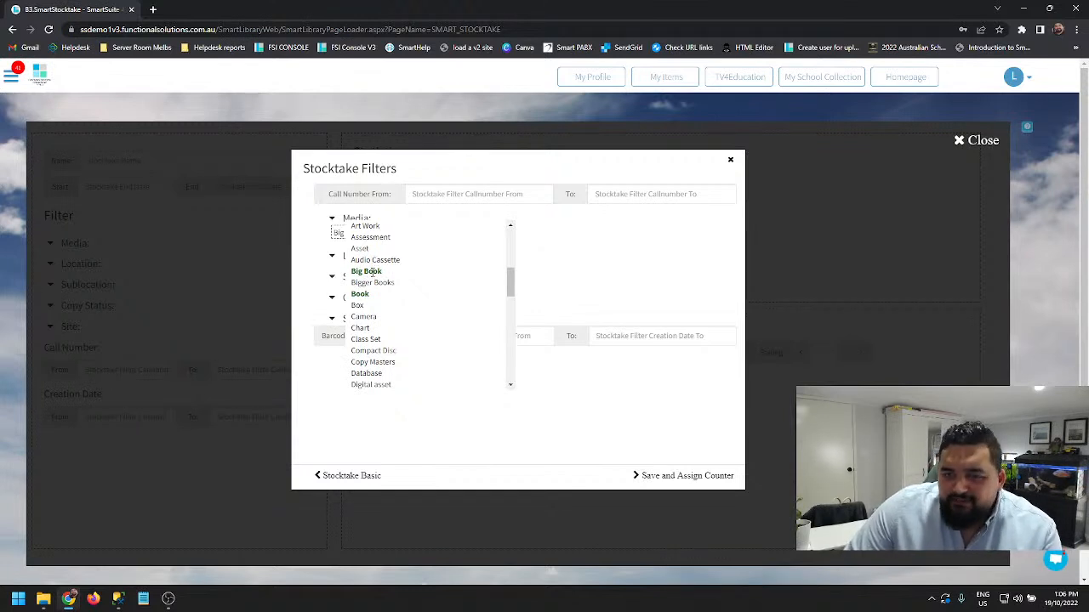
{"action": "left_click", "coordinate": [371, 271]}
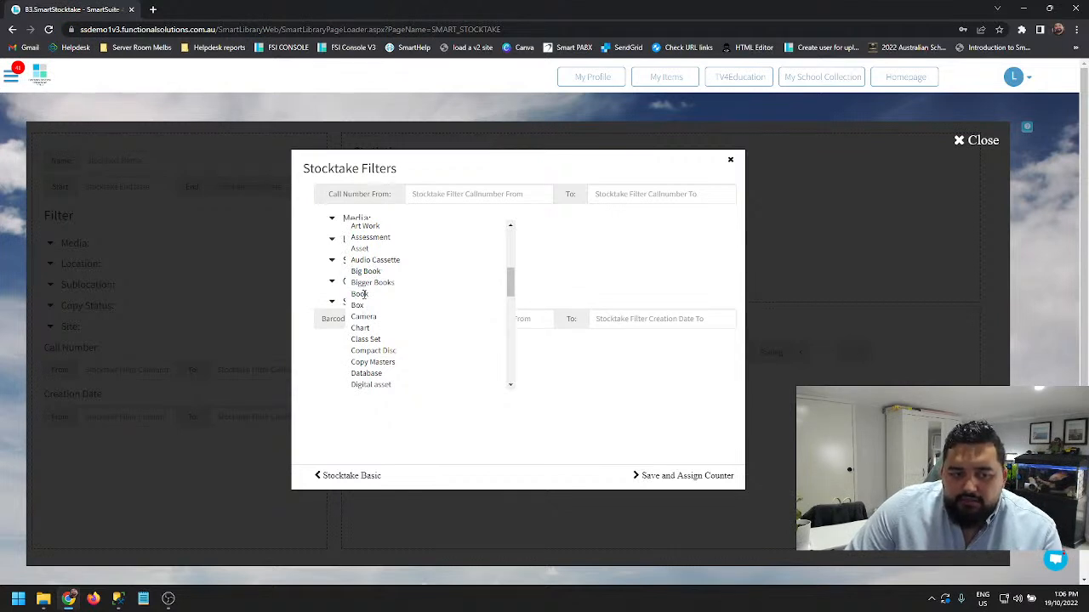
{"action": "left_click", "coordinate": [364, 294]}
{"action": "scroll", "coordinate": [427, 281], "scroll_direction": "up", "scroll_amount": 3}
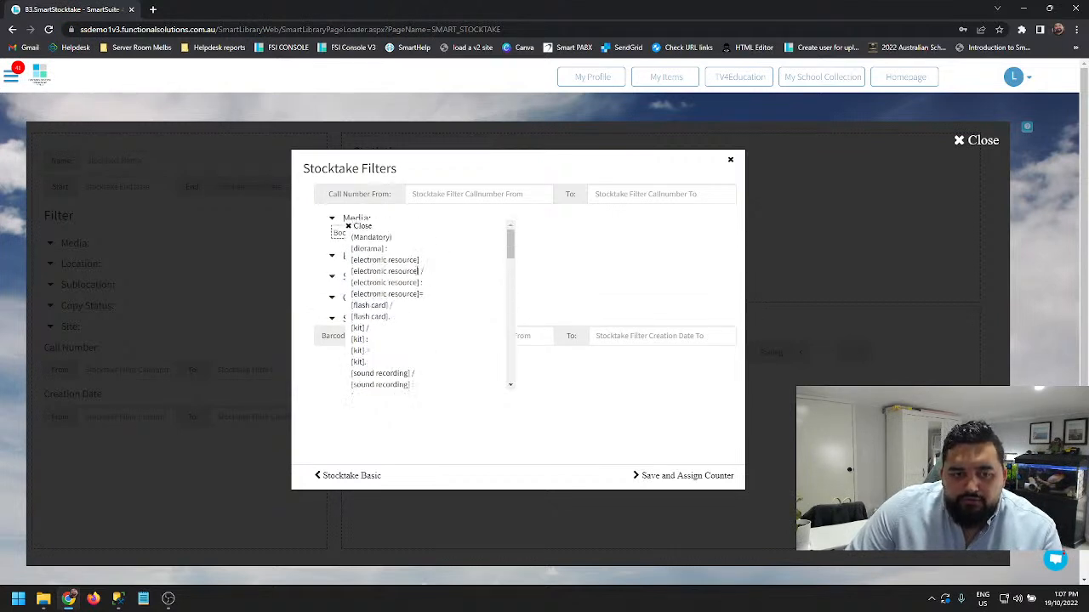
{"action": "left_click", "coordinate": [364, 227]}
- Restrict the stocktake to the Library location
{"action": "left_click", "coordinate": [350, 258]}
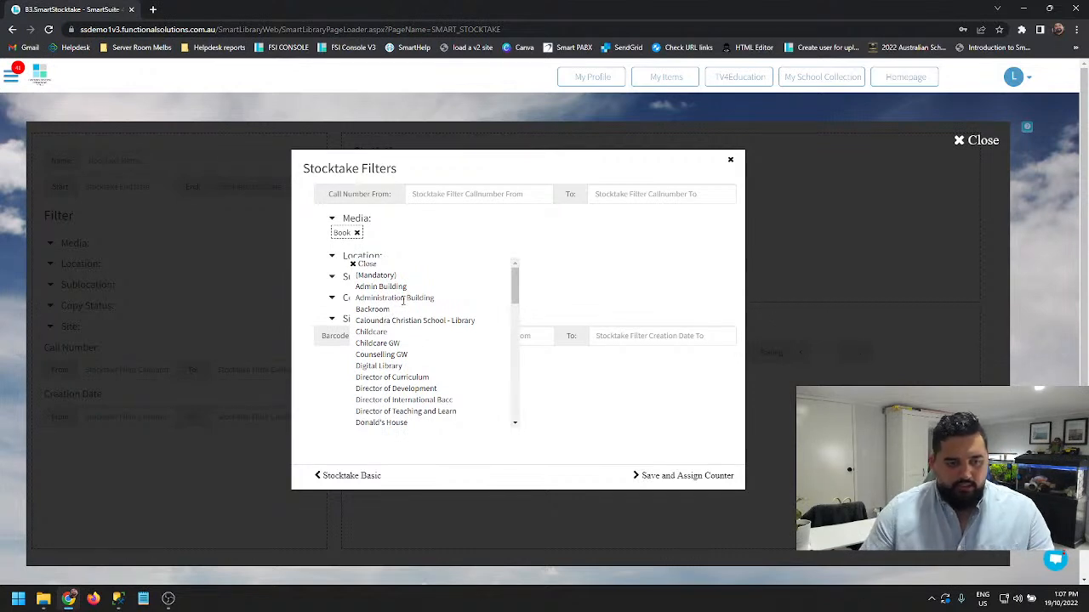
{"action": "scroll", "coordinate": [416, 345], "scroll_direction": "down", "scroll_amount": 1}
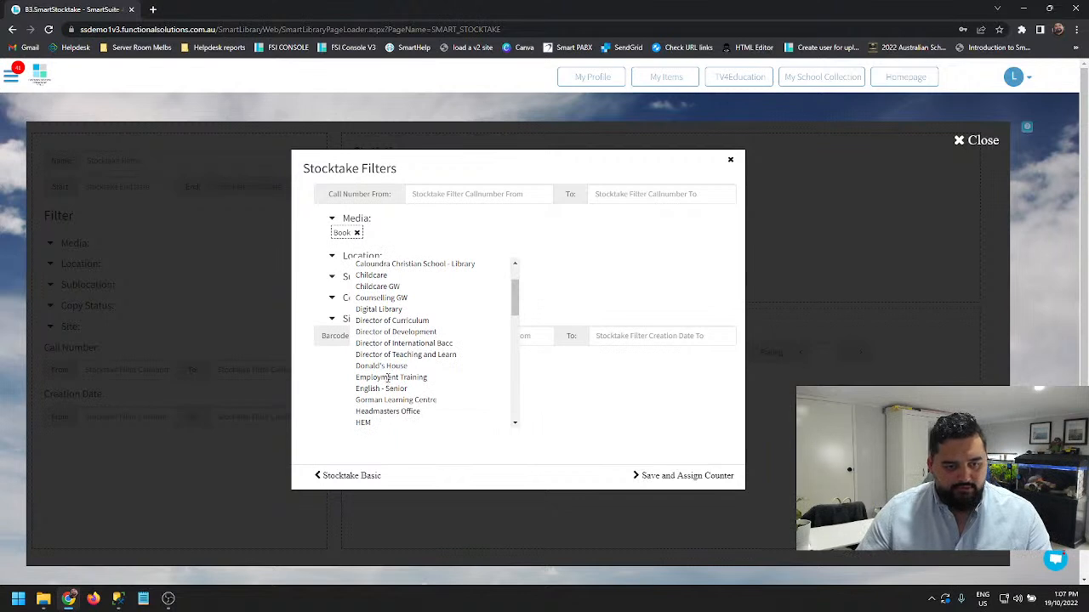
{"action": "scroll", "coordinate": [387, 364], "scroll_direction": "down", "scroll_amount": 2}
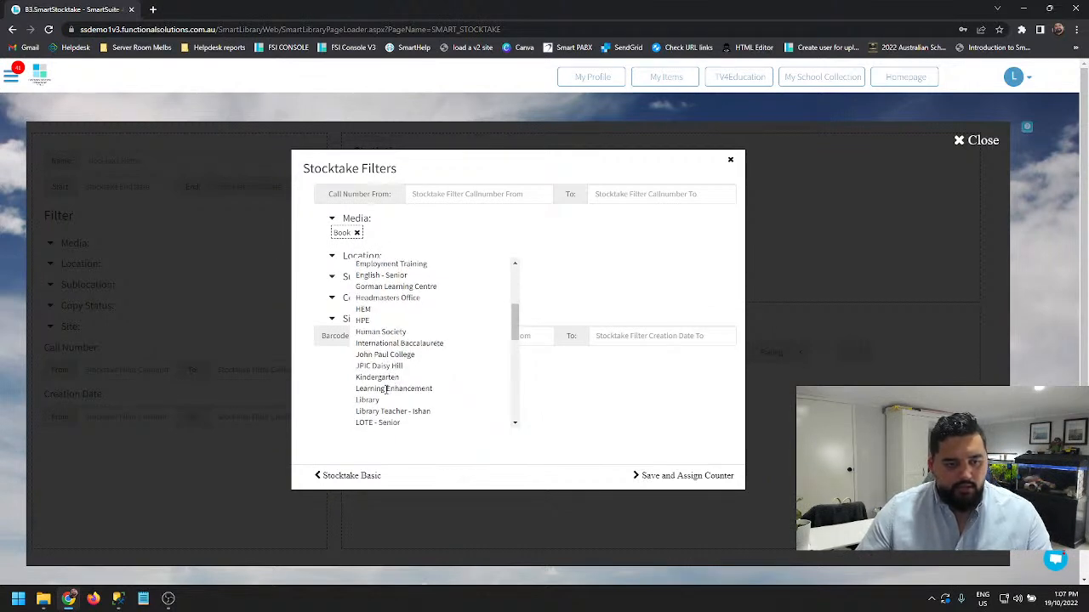
{"action": "left_click", "coordinate": [371, 400]}
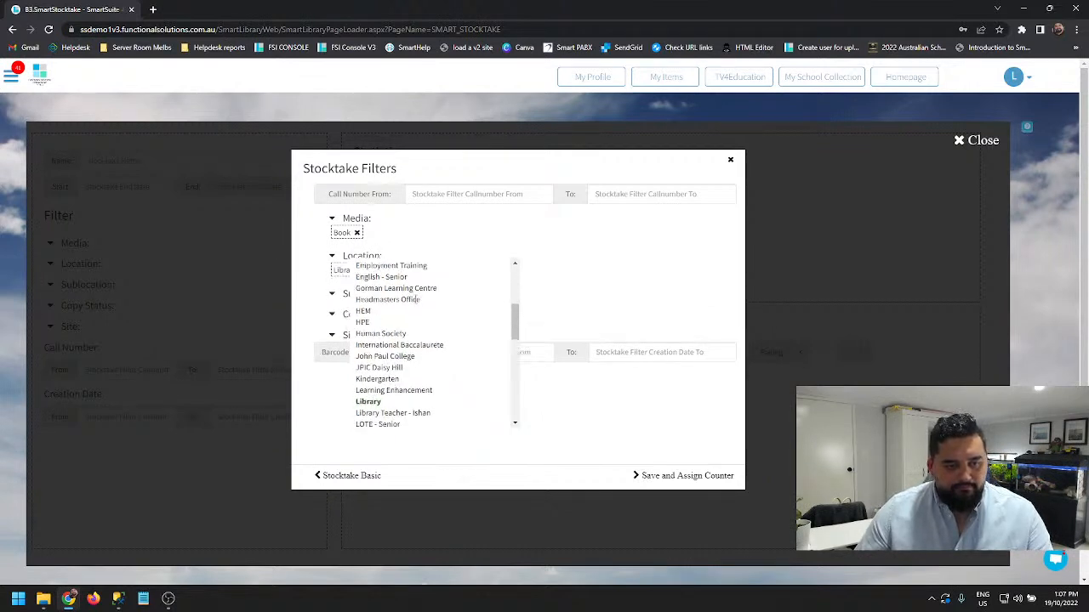
{"action": "scroll", "coordinate": [412, 286], "scroll_direction": "up", "scroll_amount": 3}
{"action": "left_click", "coordinate": [368, 265]}
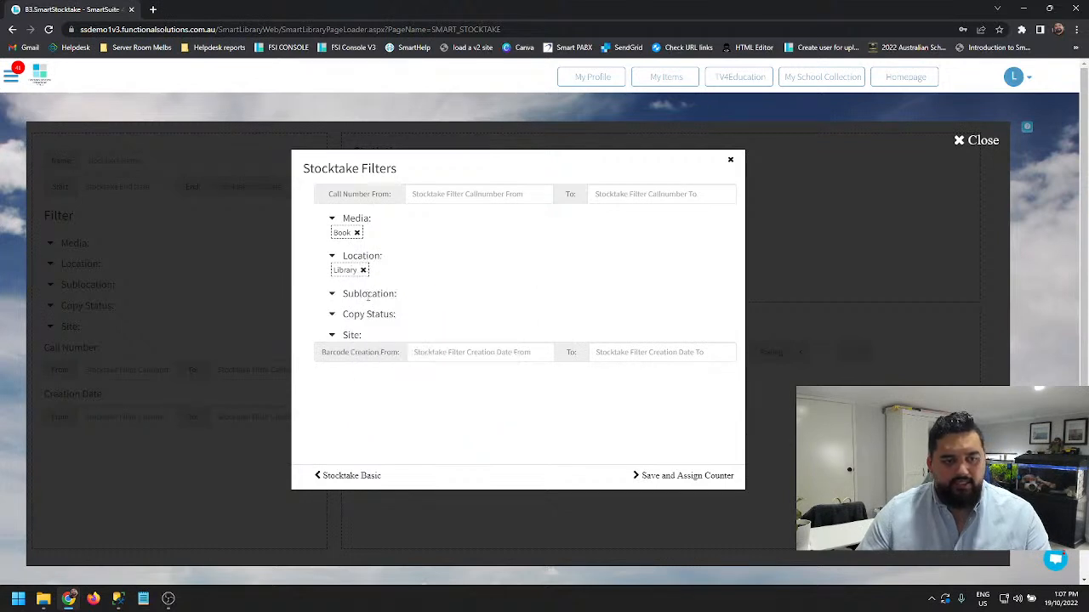
- Set the stocktake's sublocation filter to Fiction
{"action": "left_click", "coordinate": [368, 296]}
{"action": "scroll", "coordinate": [417, 403], "scroll_direction": "down", "scroll_amount": 2}
{"action": "scroll", "coordinate": [417, 403], "scroll_direction": "down", "scroll_amount": 3}
{"action": "left_click", "coordinate": [384, 370]}
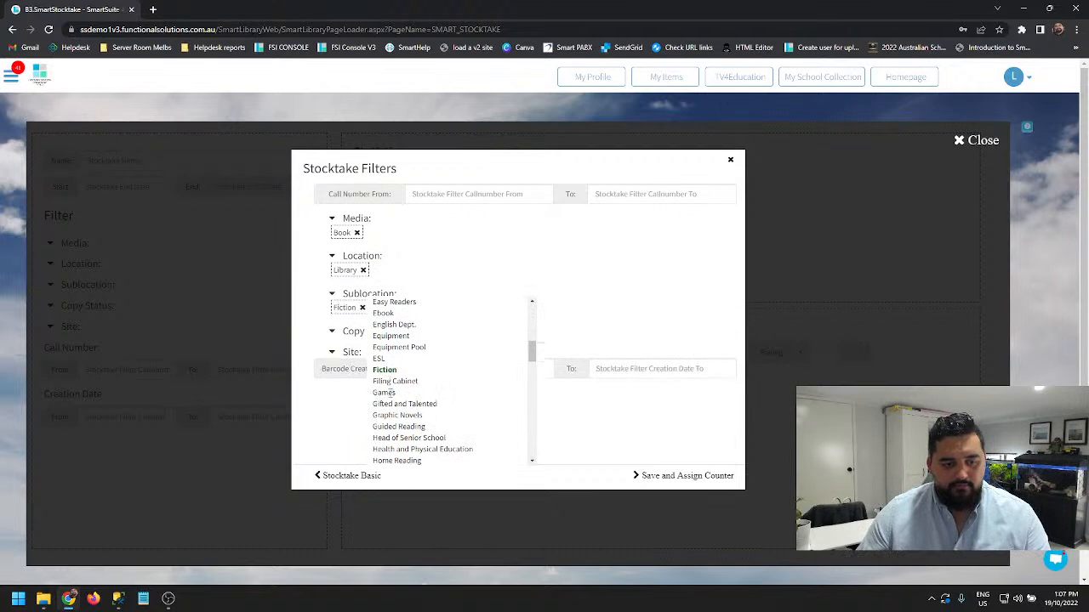
{"action": "scroll", "coordinate": [382, 393], "scroll_direction": "up", "scroll_amount": 5}
{"action": "left_click", "coordinate": [369, 303]}
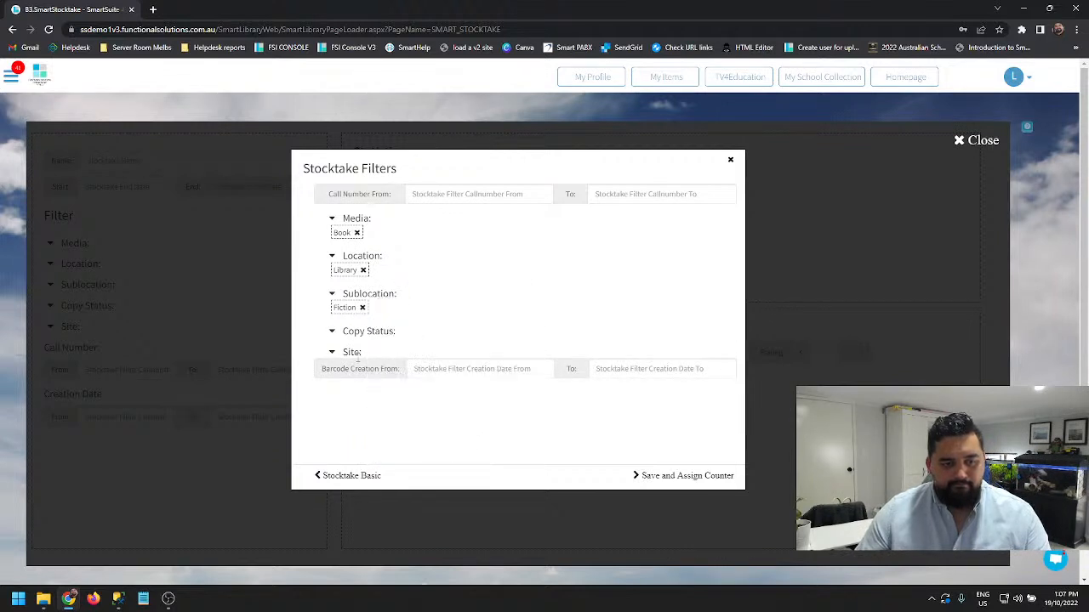
- Filter the stocktake by copy status Available and site FSI - SmartSuite Demo 1
{"action": "left_click", "coordinate": [335, 333]}
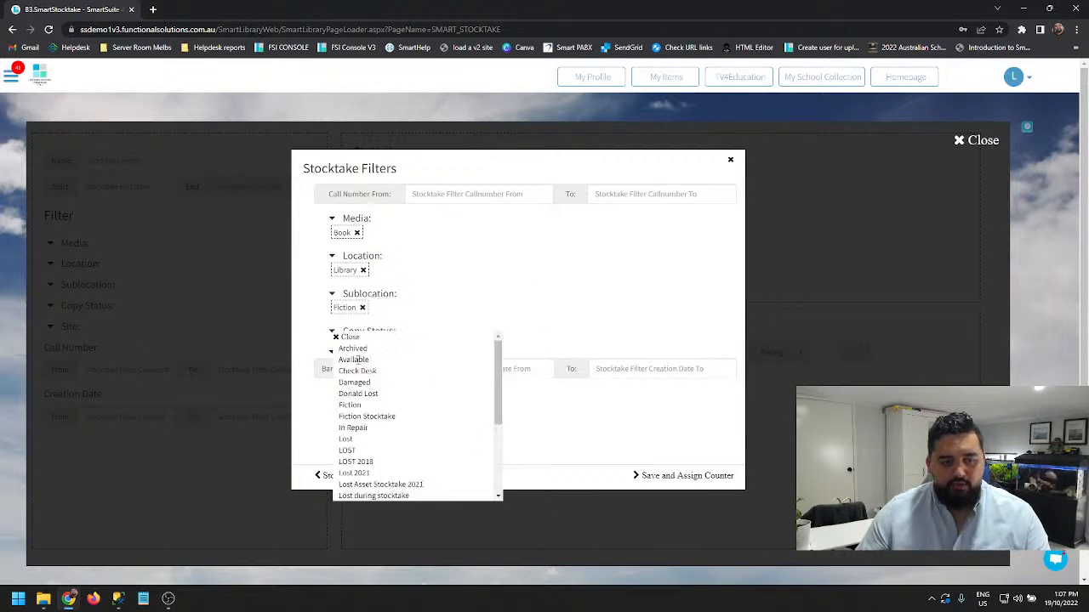
{"action": "left_click", "coordinate": [353, 360]}
{"action": "left_click", "coordinate": [347, 337]}
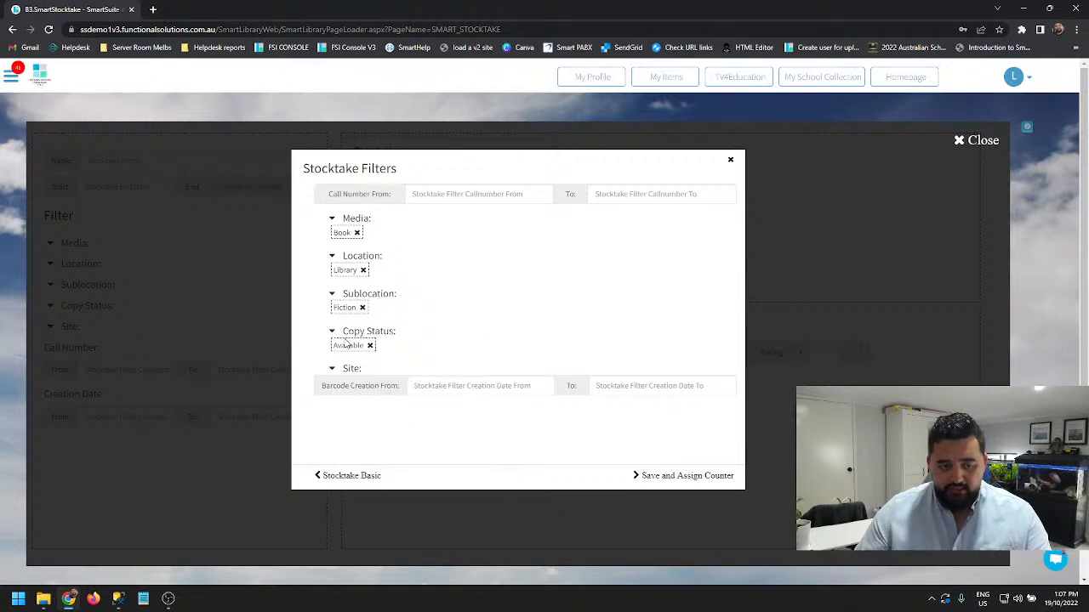
{"action": "left_click", "coordinate": [355, 368]}
{"action": "left_click", "coordinate": [364, 373]}
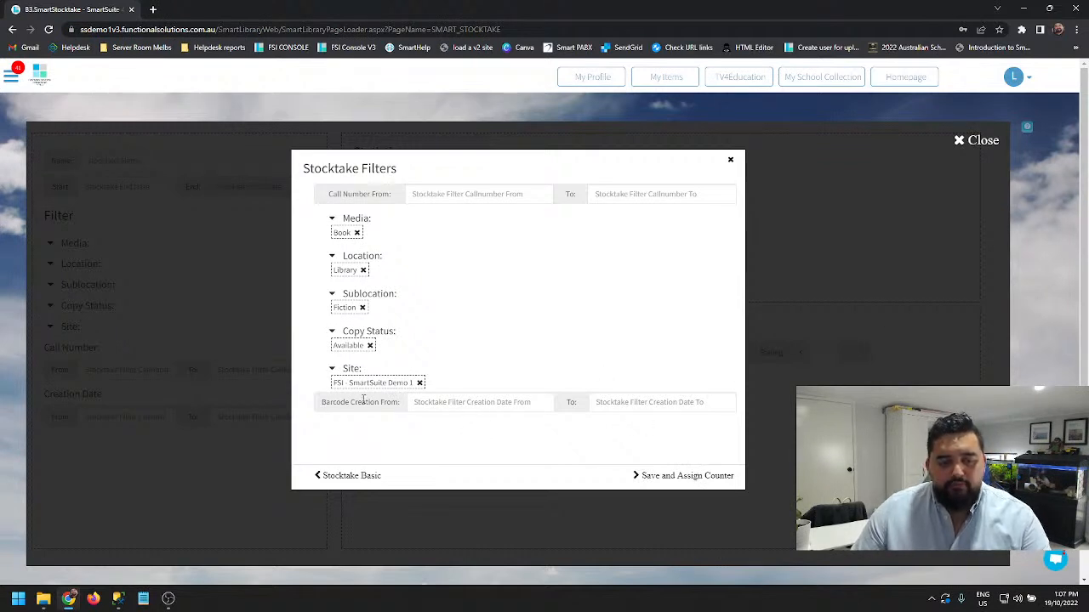
{"action": "left_click_drag", "start_coordinate": [342, 400], "coordinate": [400, 400]}
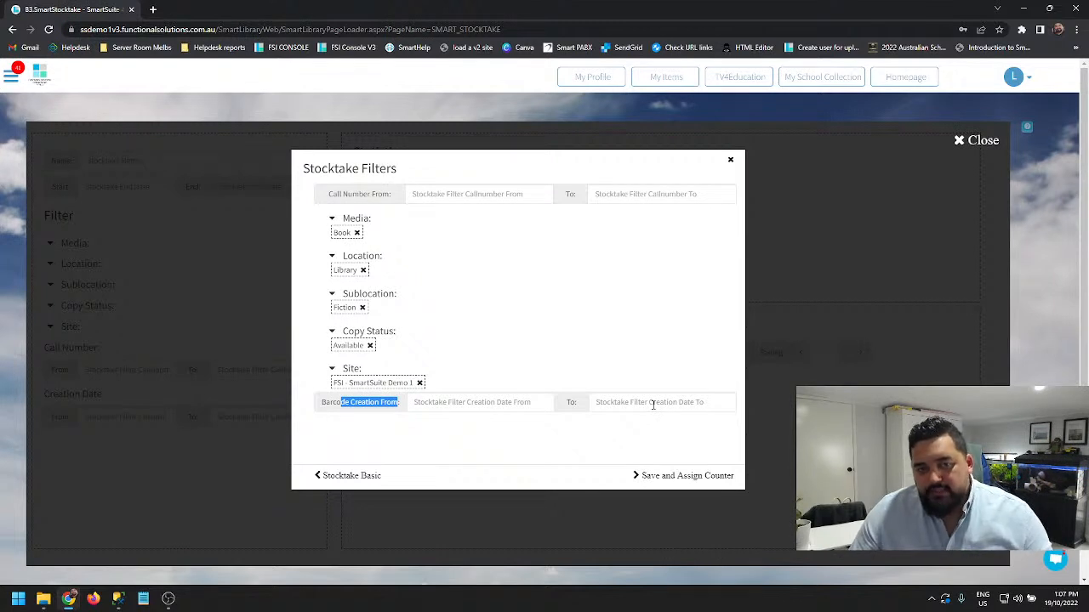
- Save the stocktake filters and search the patrons for "mon" in the counter assignment, leaving it without assigning anyone
{"action": "left_click", "coordinate": [681, 476]}
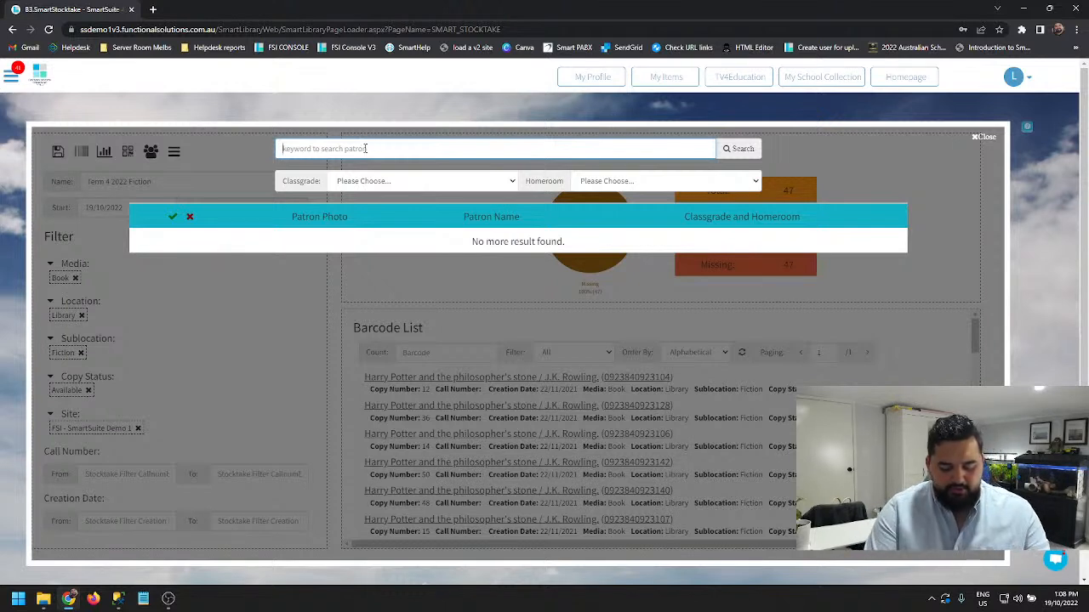
{"action": "type", "text": "mor"}
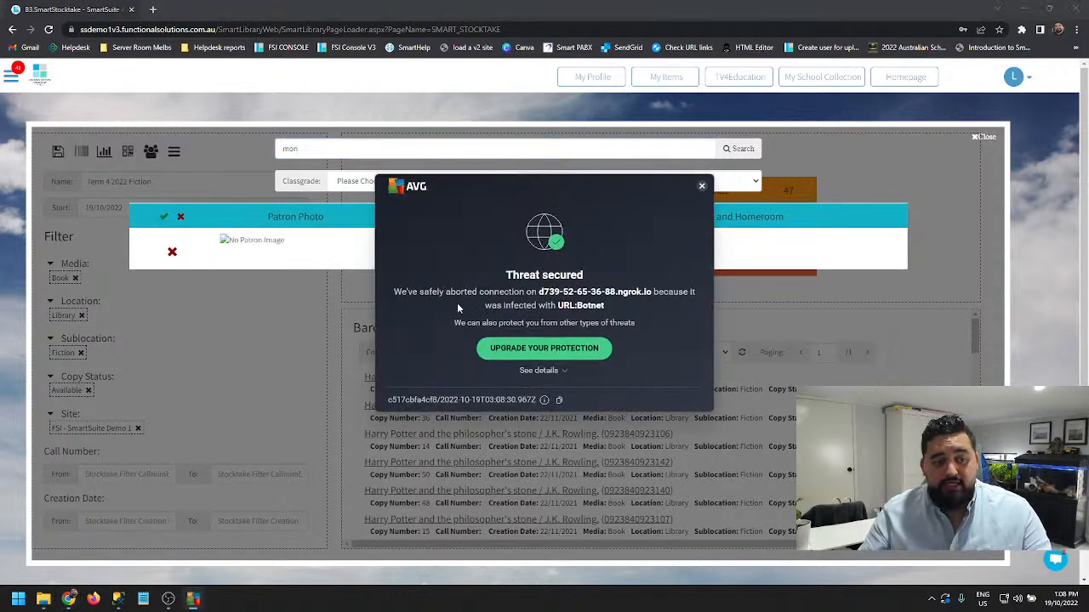
{"action": "left_click", "coordinate": [702, 185]}
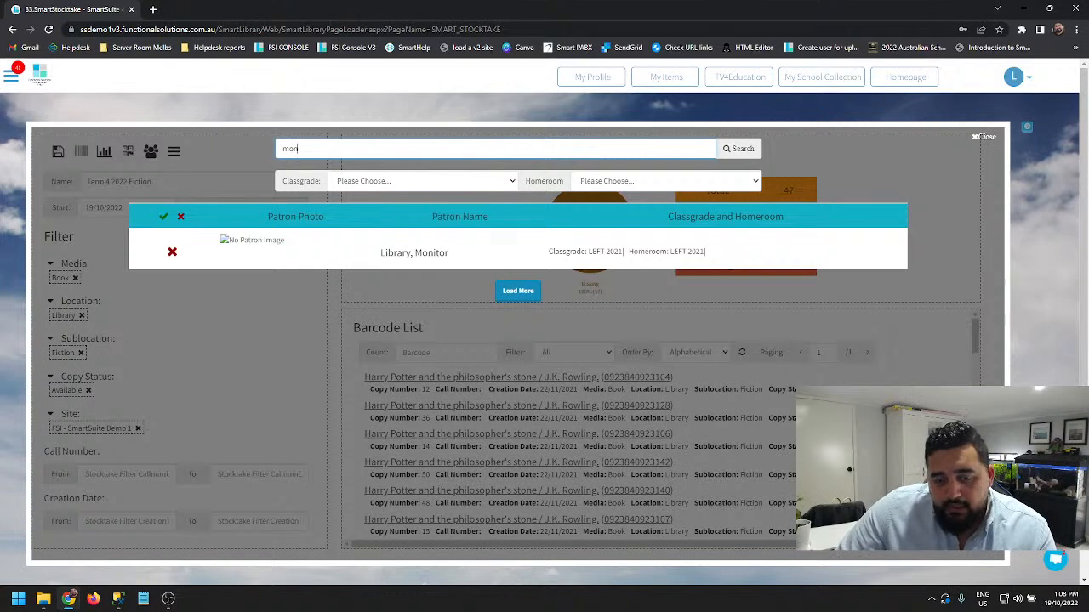
{"action": "left_click", "coordinate": [983, 137]}
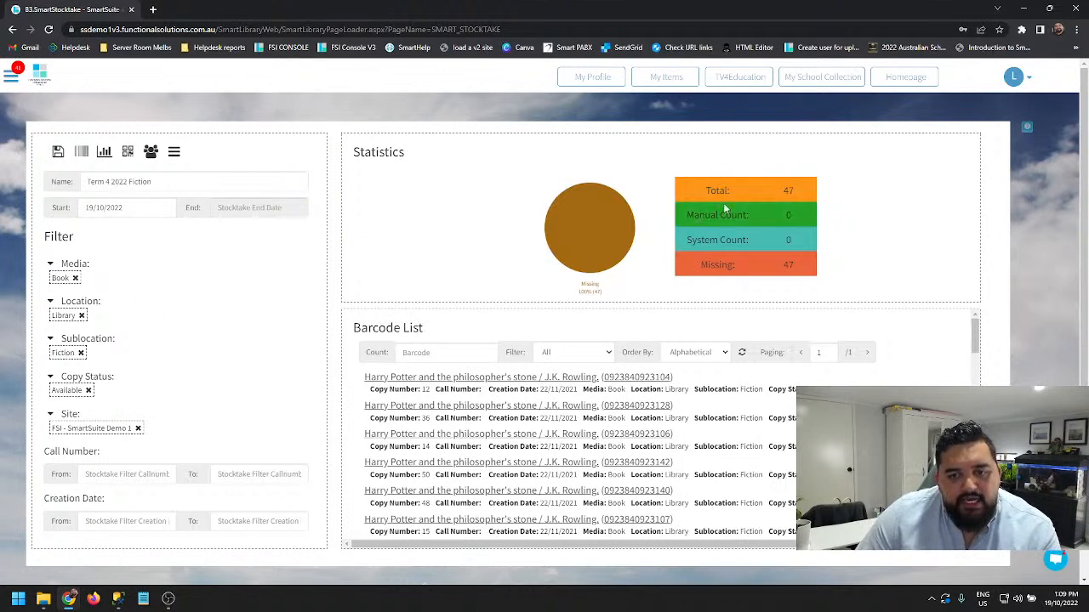
- Add Big Book to the stocktake's media filter and save the stocktake
{"action": "left_click_drag", "start_coordinate": [789, 191], "coordinate": [800, 194]}
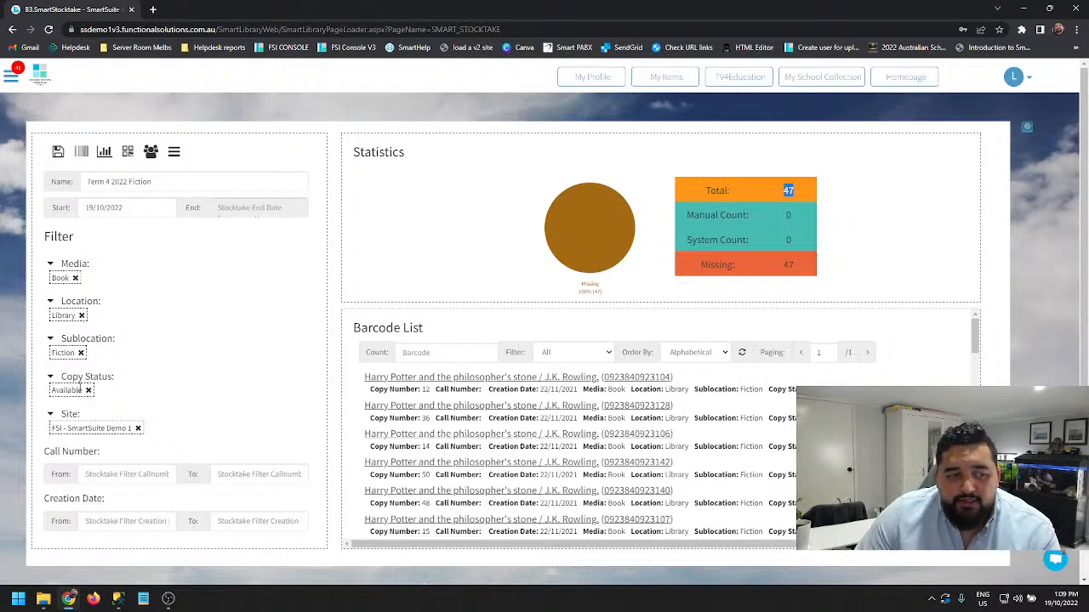
{"action": "left_click", "coordinate": [77, 264]}
{"action": "scroll", "coordinate": [126, 344], "scroll_direction": "down", "scroll_amount": 1}
{"action": "scroll", "coordinate": [126, 345], "scroll_direction": "down", "scroll_amount": 3}
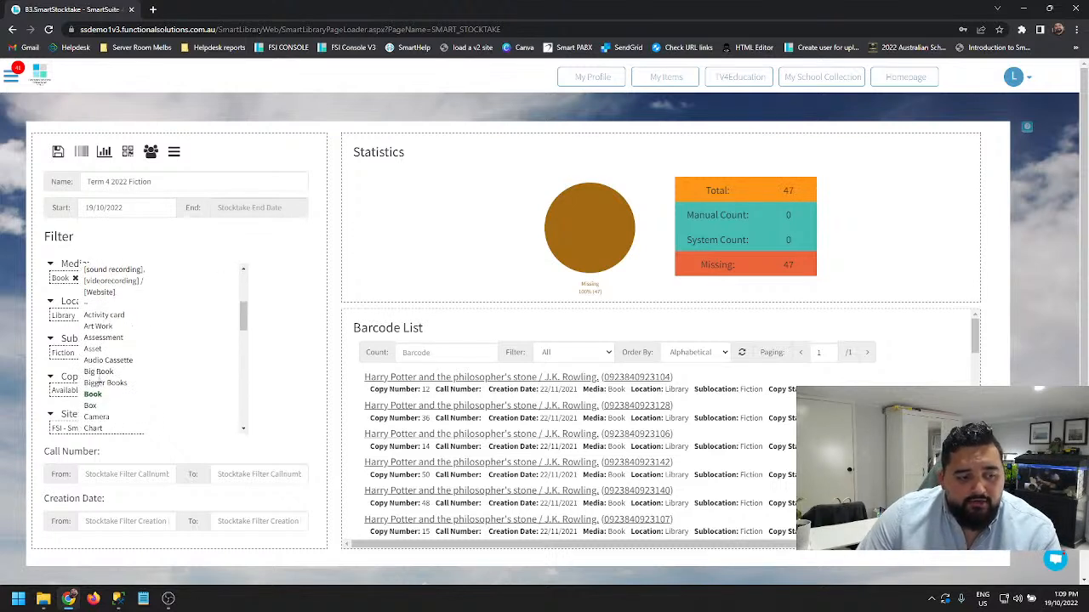
{"action": "scroll", "coordinate": [170, 311], "scroll_direction": "up", "scroll_amount": 4}
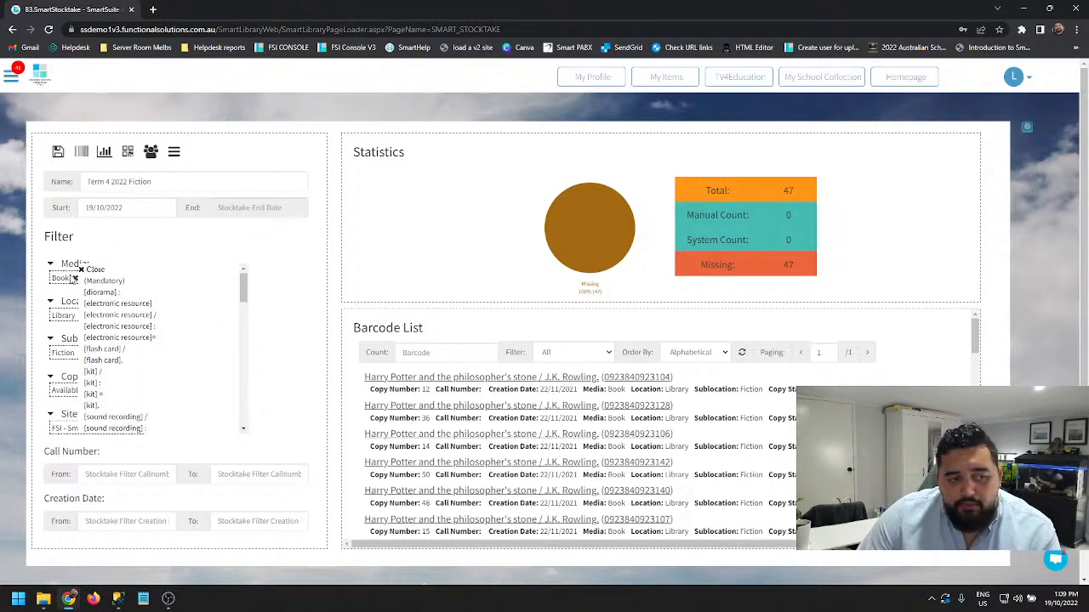
{"action": "left_click", "coordinate": [82, 268]}
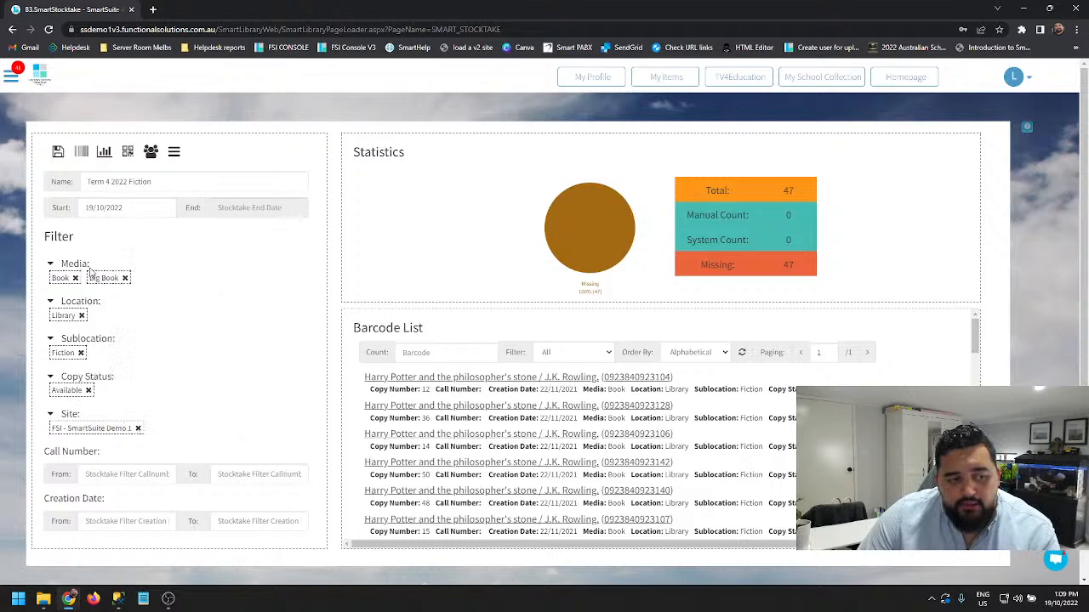
{"action": "left_click", "coordinate": [58, 153]}
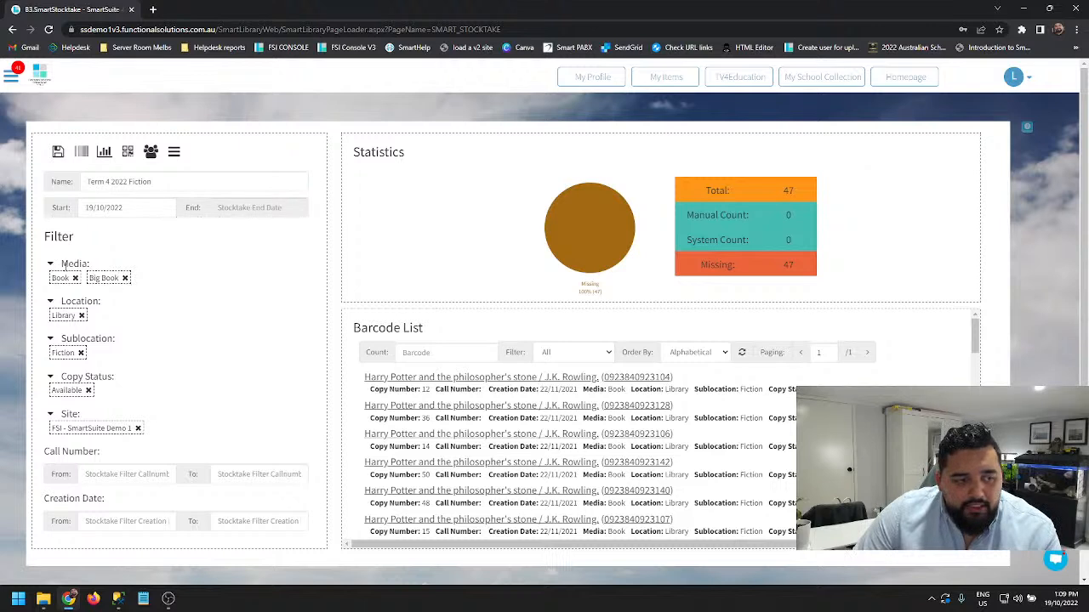
- Remove both Big Book and Book from the media filter and save the stocktake
{"action": "left_click", "coordinate": [124, 278]}
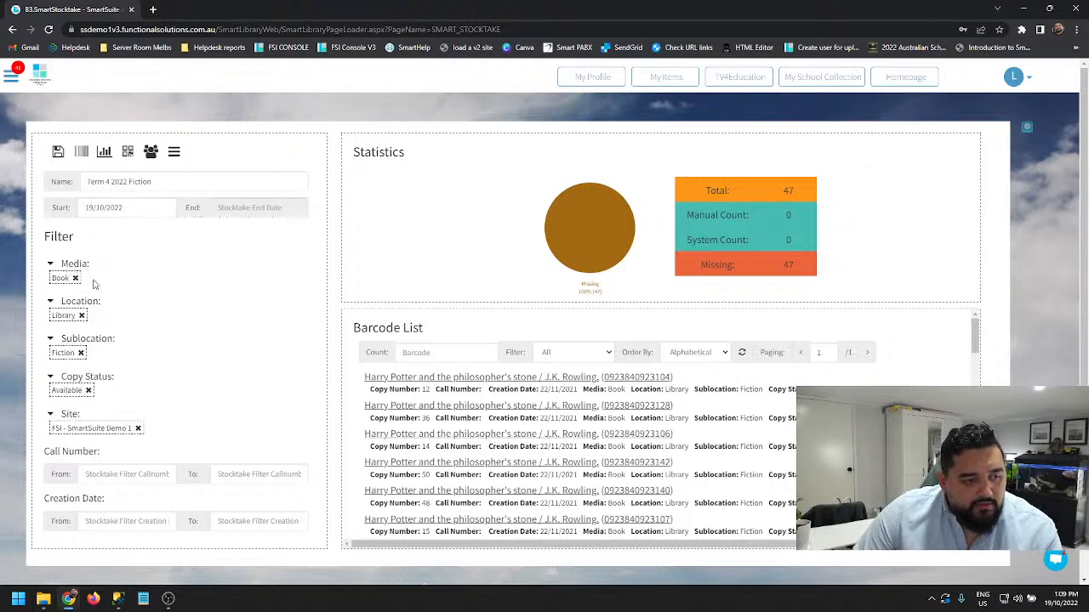
{"action": "left_click", "coordinate": [74, 278]}
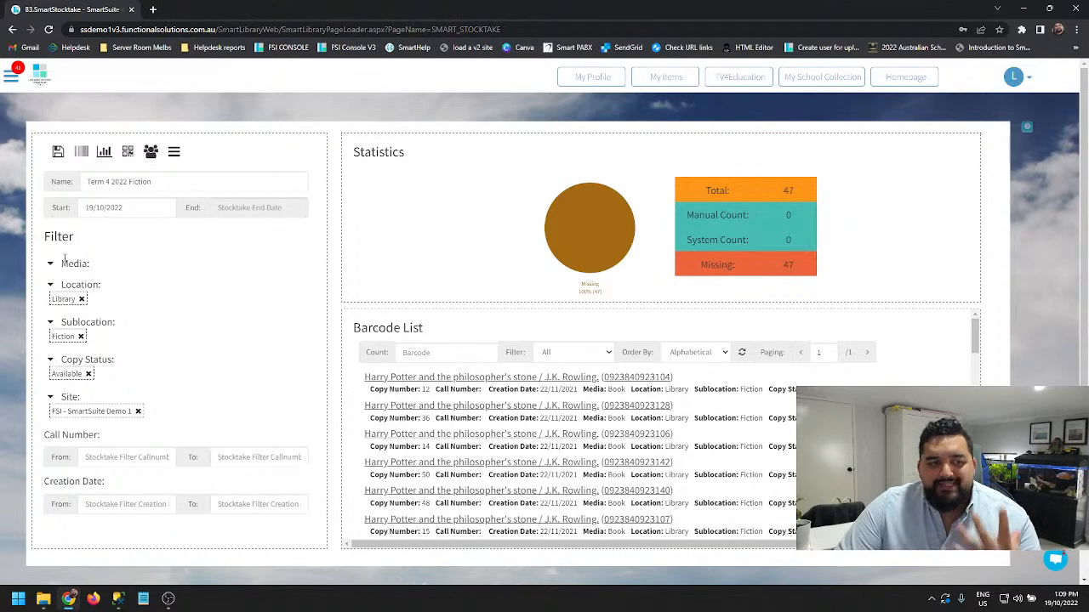
{"action": "left_click", "coordinate": [59, 154]}
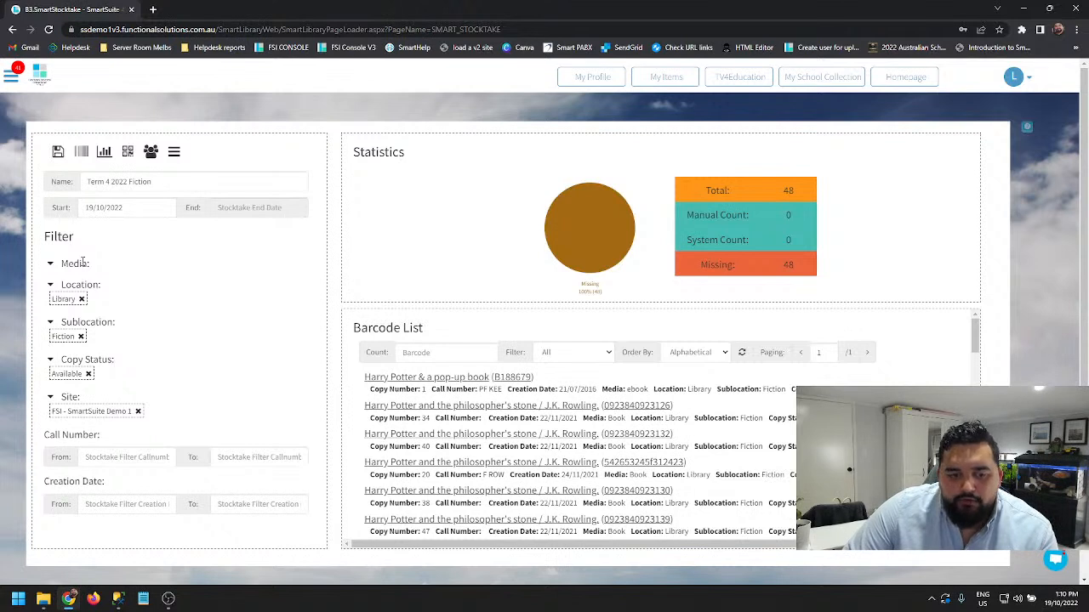
- Set the media filter back to Book and save the stocktake
{"action": "left_click", "coordinate": [76, 264]}
{"action": "scroll", "coordinate": [109, 373], "scroll_direction": "down", "scroll_amount": 5}
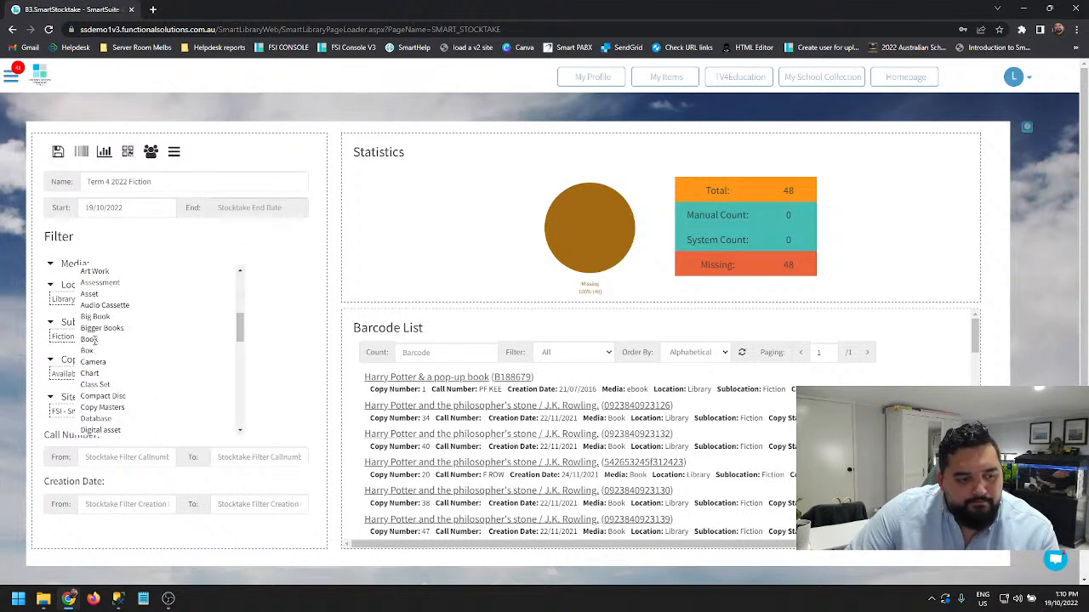
{"action": "left_click", "coordinate": [90, 339]}
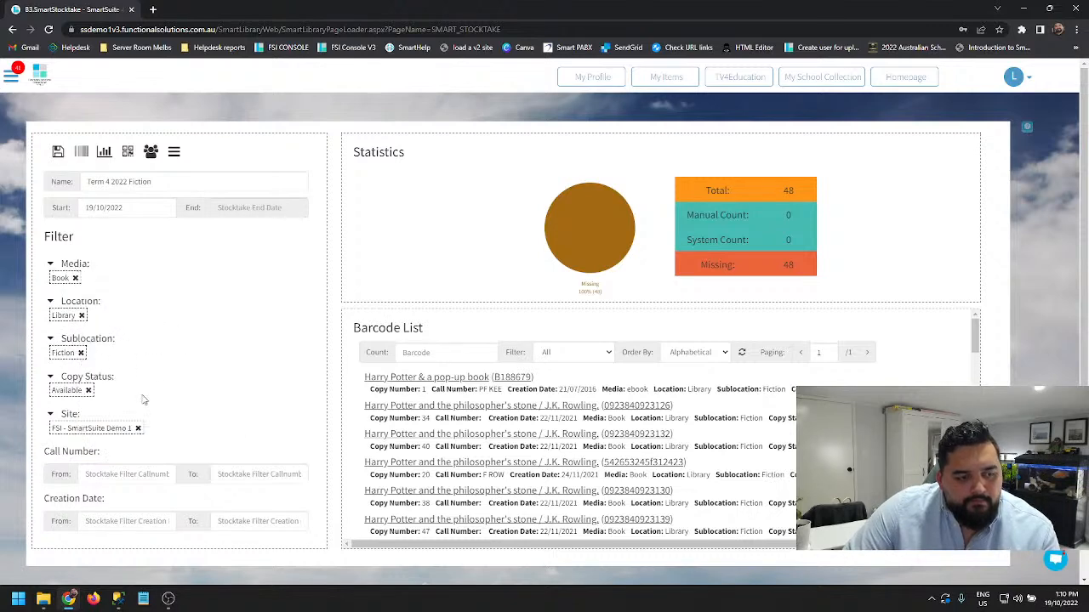
{"action": "left_click", "coordinate": [57, 152]}
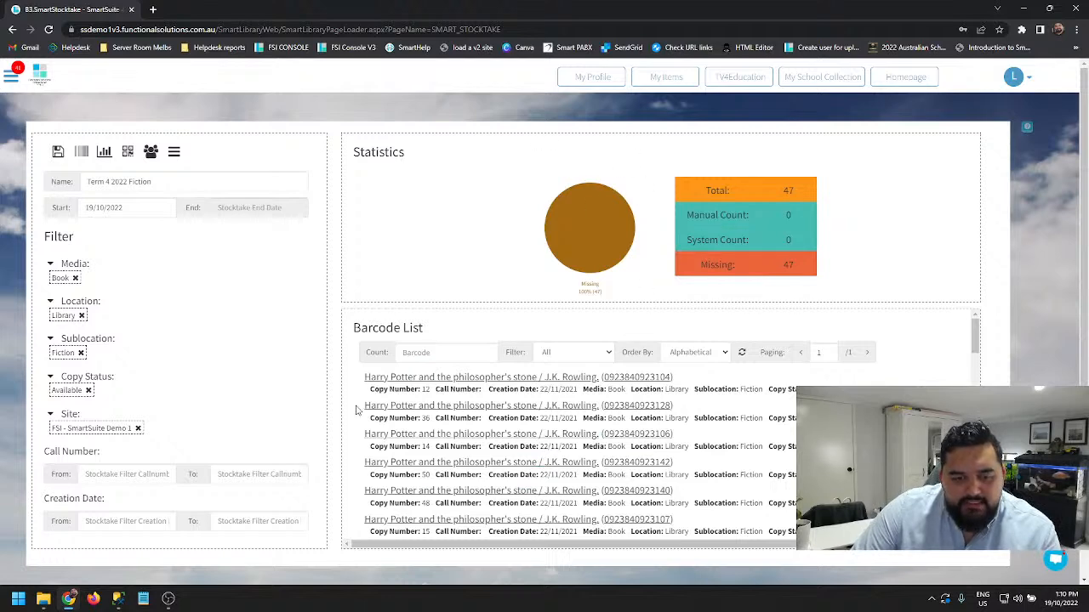
- Look through the stocktake's barcode list and its paging, and check the System Count statistic
{"action": "scroll", "coordinate": [609, 438], "scroll_direction": "down", "scroll_amount": 10}
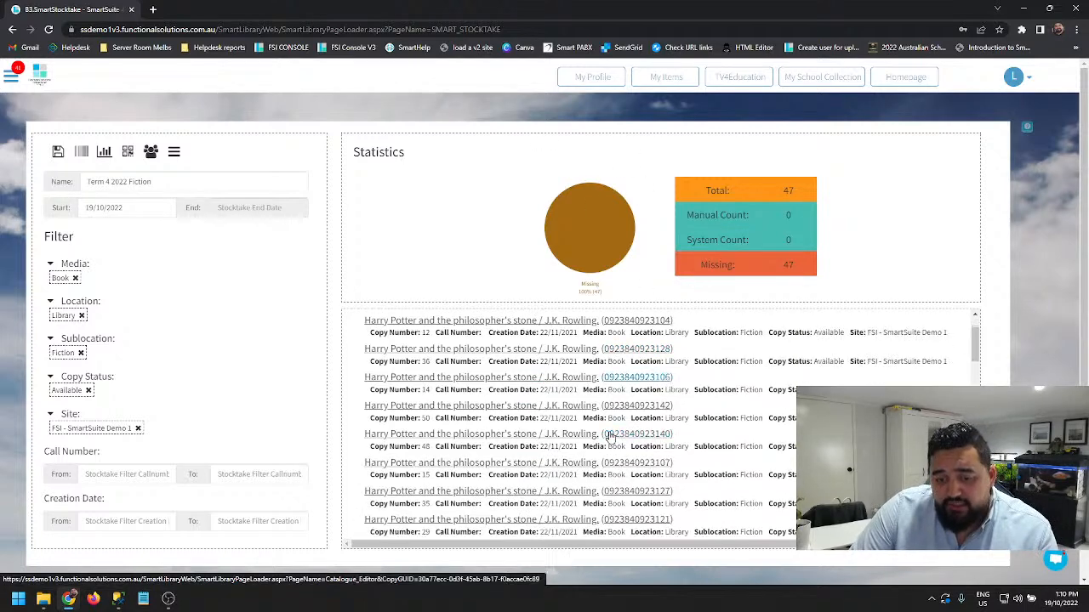
{"action": "scroll", "coordinate": [559, 471], "scroll_direction": "up", "scroll_amount": 10}
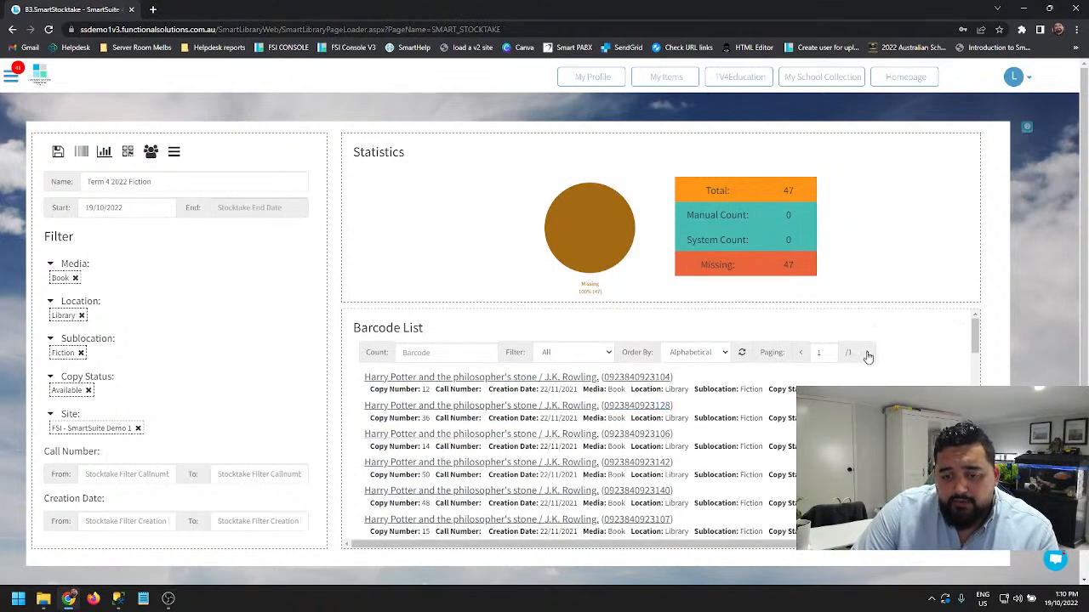
{"action": "left_click", "coordinate": [866, 353]}
{"action": "left_click", "coordinate": [646, 94]}
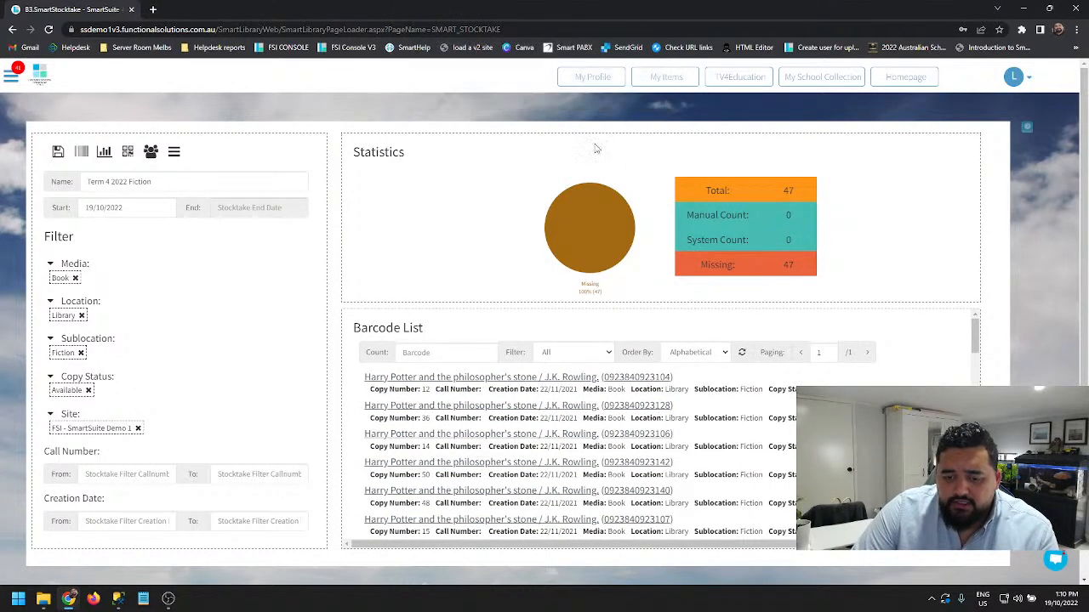
{"action": "scroll", "coordinate": [704, 399], "scroll_direction": "down", "scroll_amount": 5}
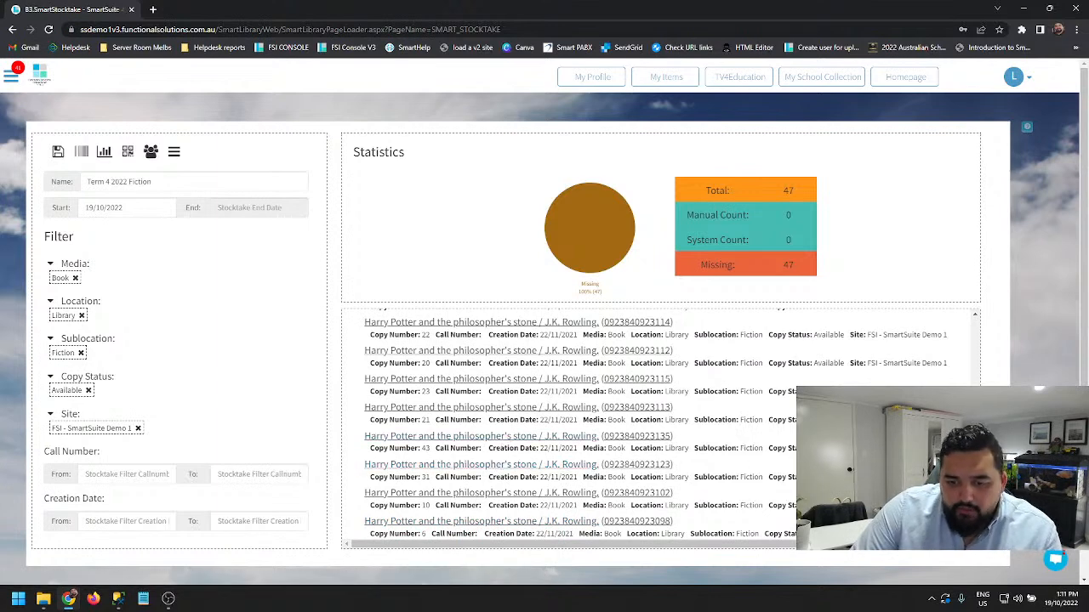
{"action": "scroll", "coordinate": [528, 447], "scroll_direction": "down", "scroll_amount": 5}
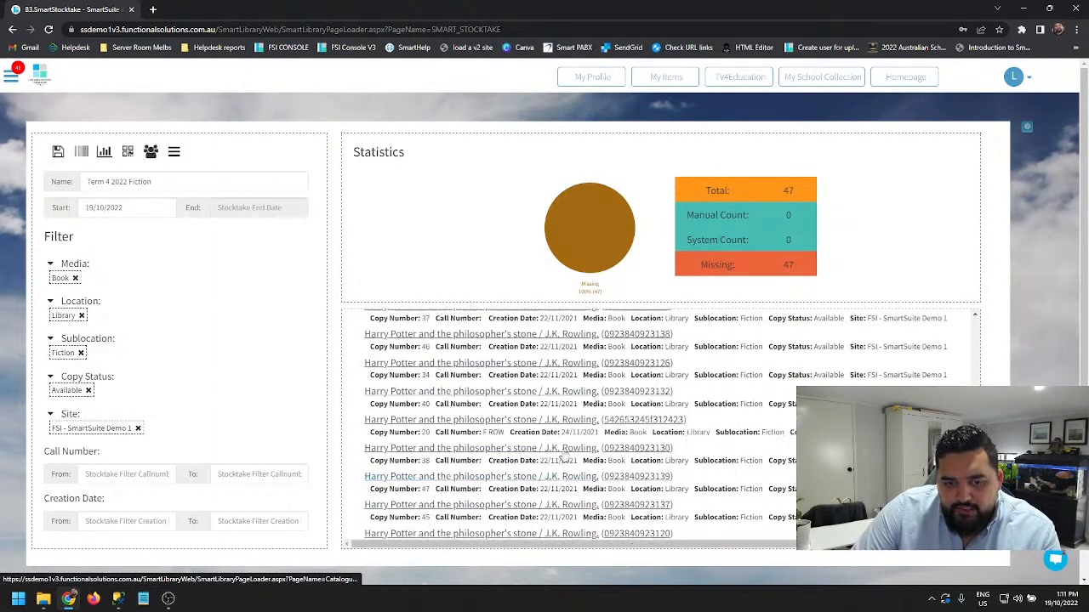
{"action": "scroll", "coordinate": [550, 444], "scroll_direction": "up", "scroll_amount": 2}
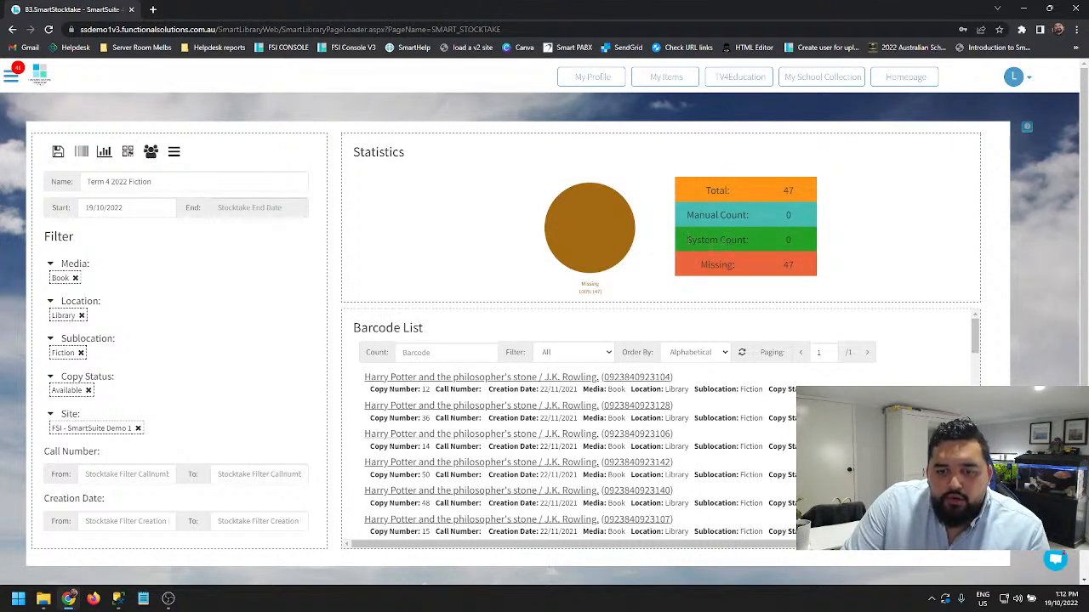
{"action": "left_click_drag", "start_coordinate": [687, 240], "coordinate": [748, 242]}
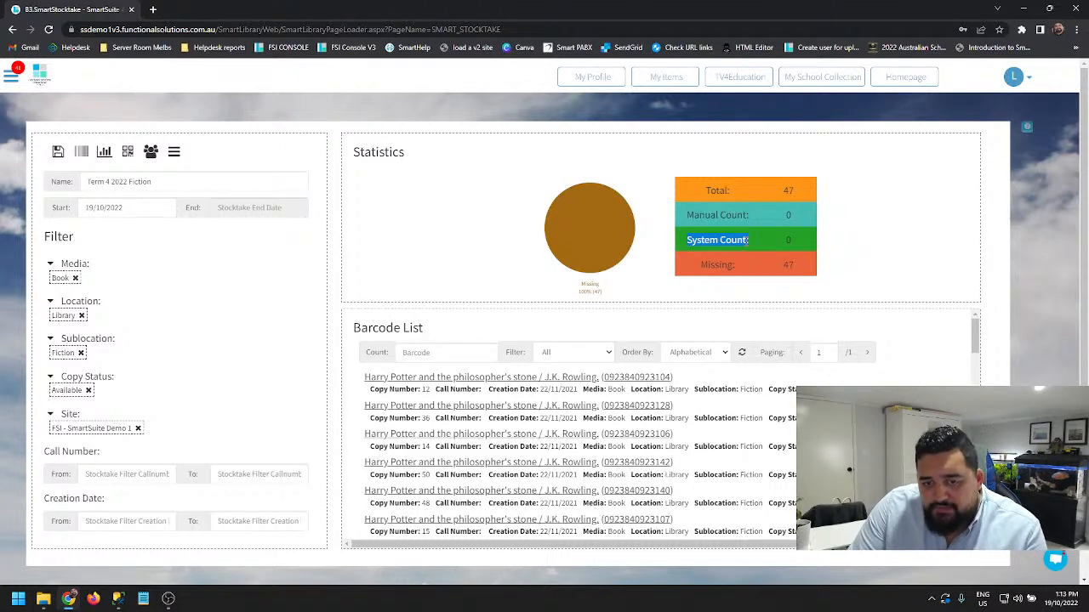
{"action": "left_click", "coordinate": [745, 241]}
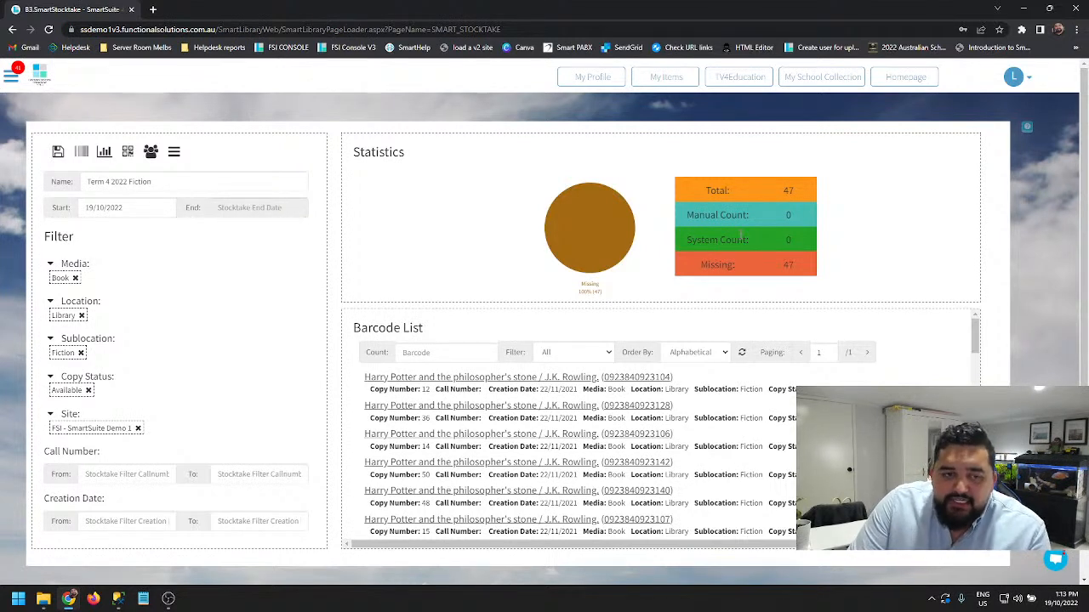
- View the stocktake report with its Close Stocktake option and return to the main stocktake page
{"action": "left_click", "coordinate": [103, 153]}
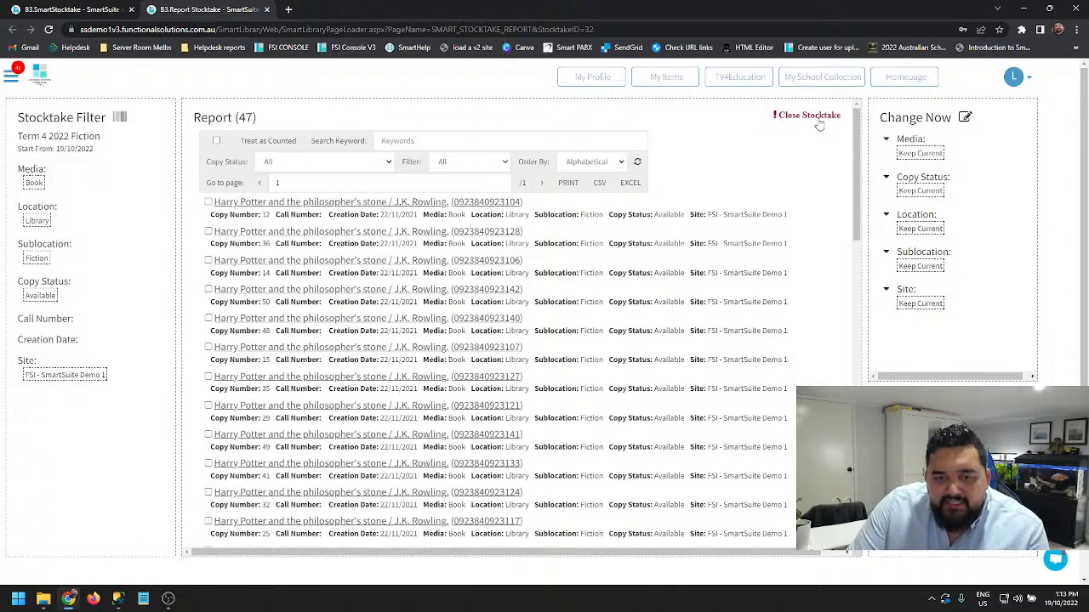
{"action": "left_click", "coordinate": [815, 117]}
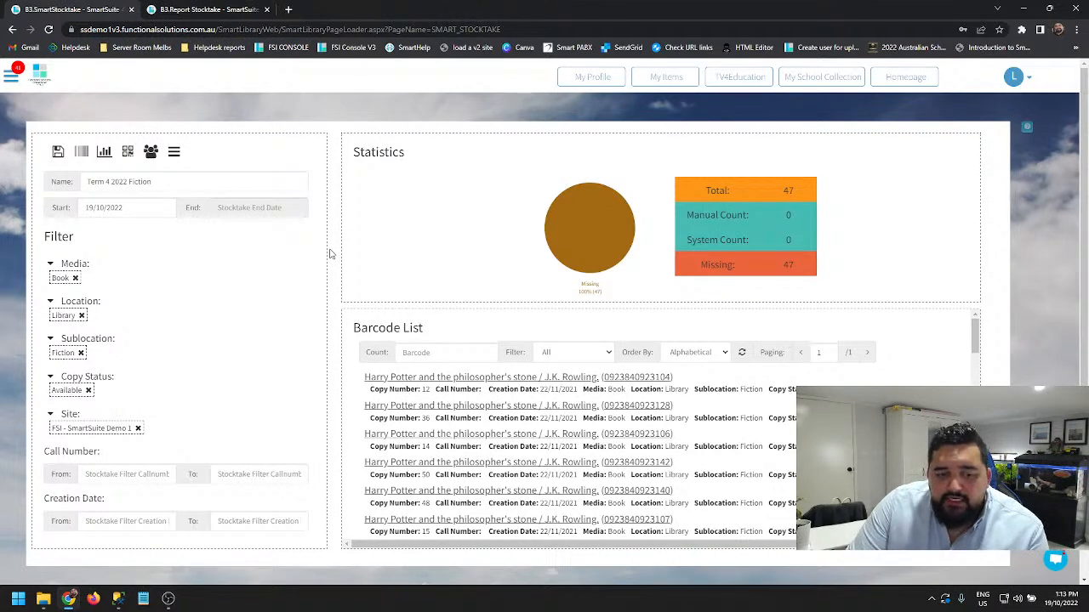
{"action": "left_click", "coordinate": [152, 153]}
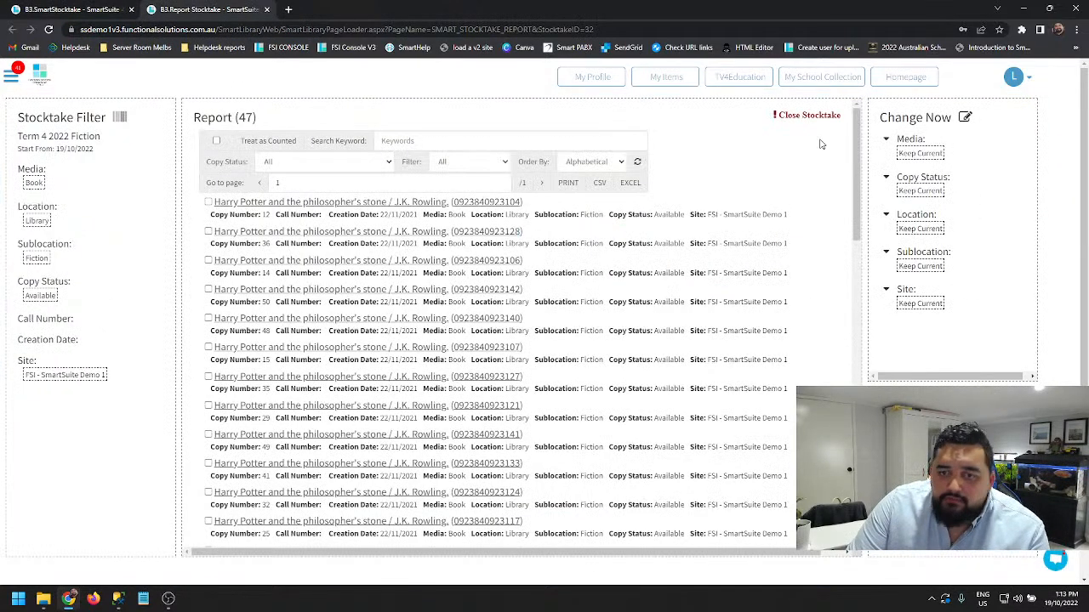
{"action": "left_click", "coordinate": [63, 8]}
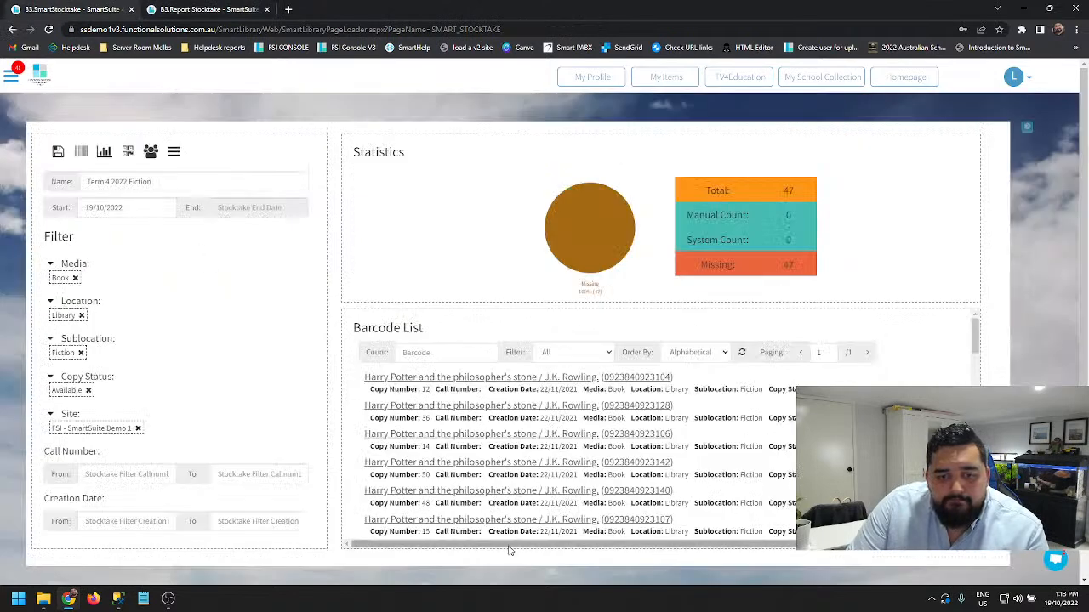
- Review the System Count and Missing statistics together with the stocktake's copy status filter
{"action": "left_click_drag", "start_coordinate": [688, 240], "coordinate": [799, 252]}
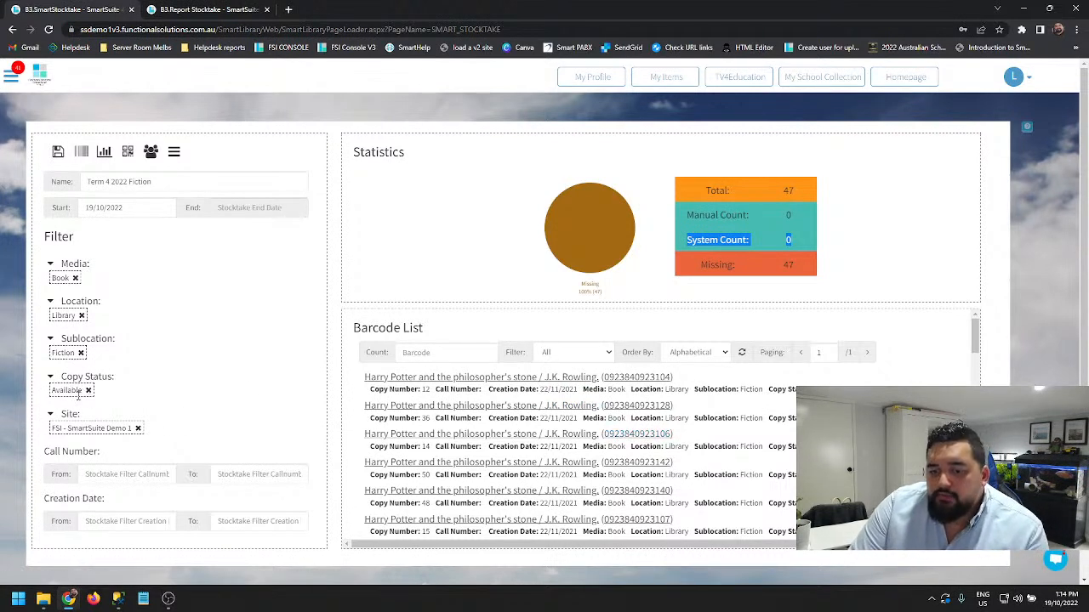
{"action": "left_click", "coordinate": [78, 395]}
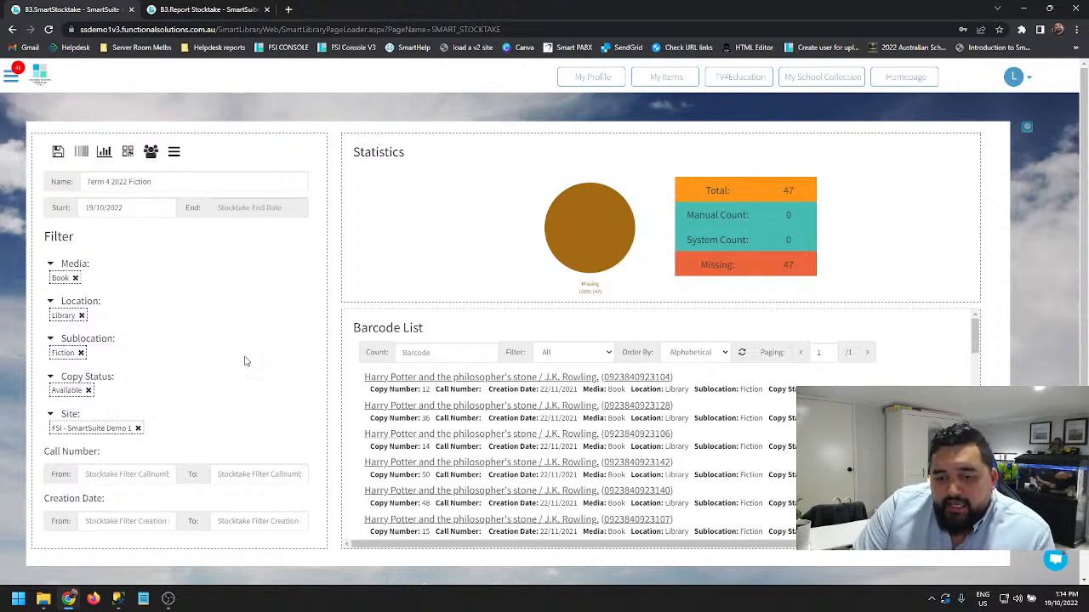
{"action": "left_click_drag", "start_coordinate": [692, 240], "coordinate": [748, 240]}
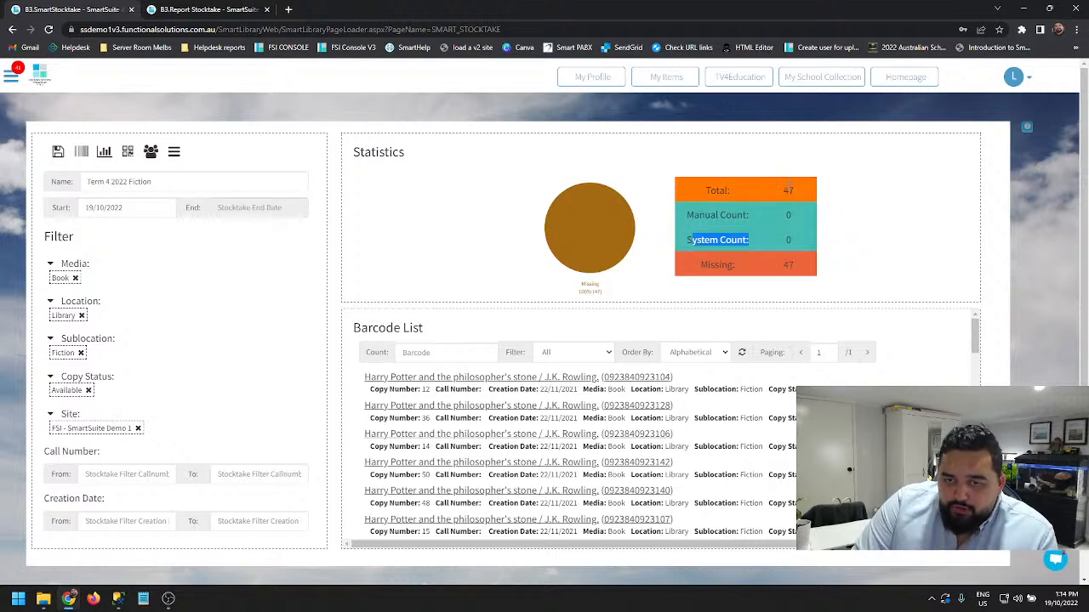
{"action": "left_click", "coordinate": [793, 261]}
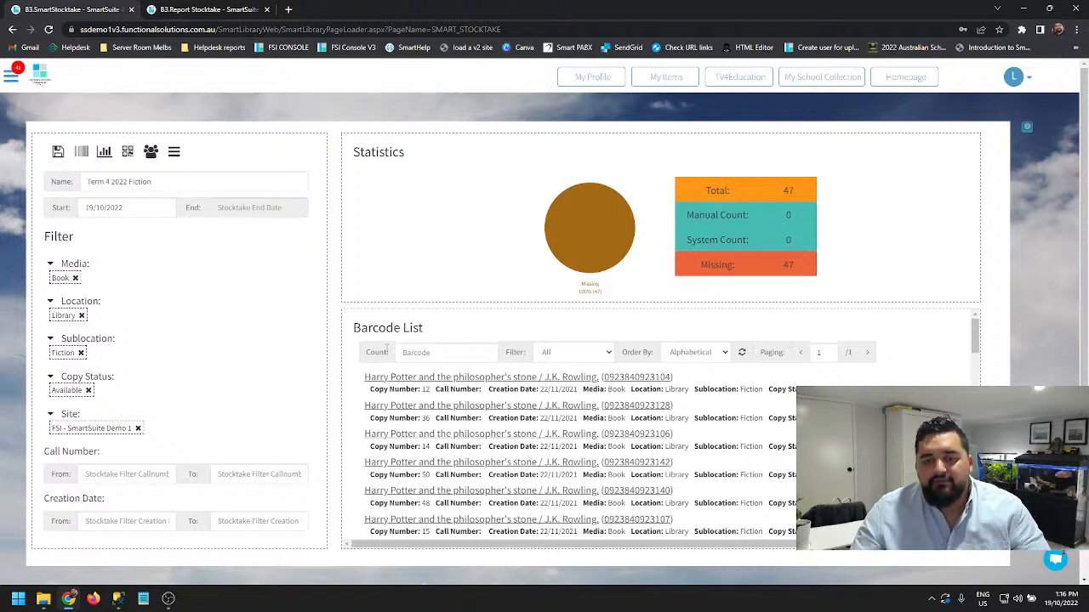
- Open barcode entry for the stocktake and run the sound test, answering Yes to hearing the sound
{"action": "left_click", "coordinate": [82, 153]}
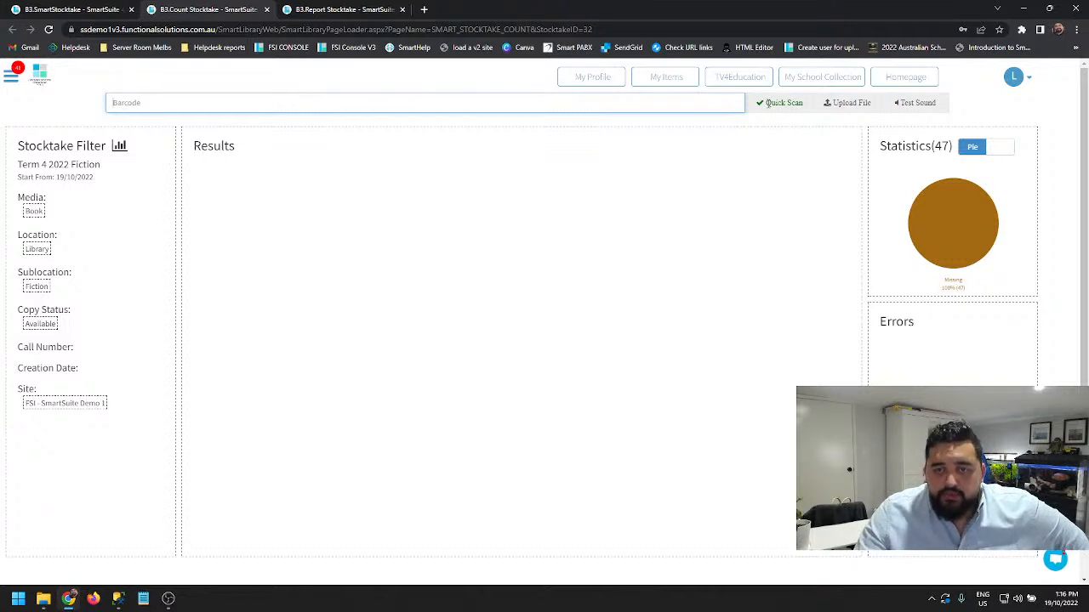
{"action": "left_click", "coordinate": [307, 102]}
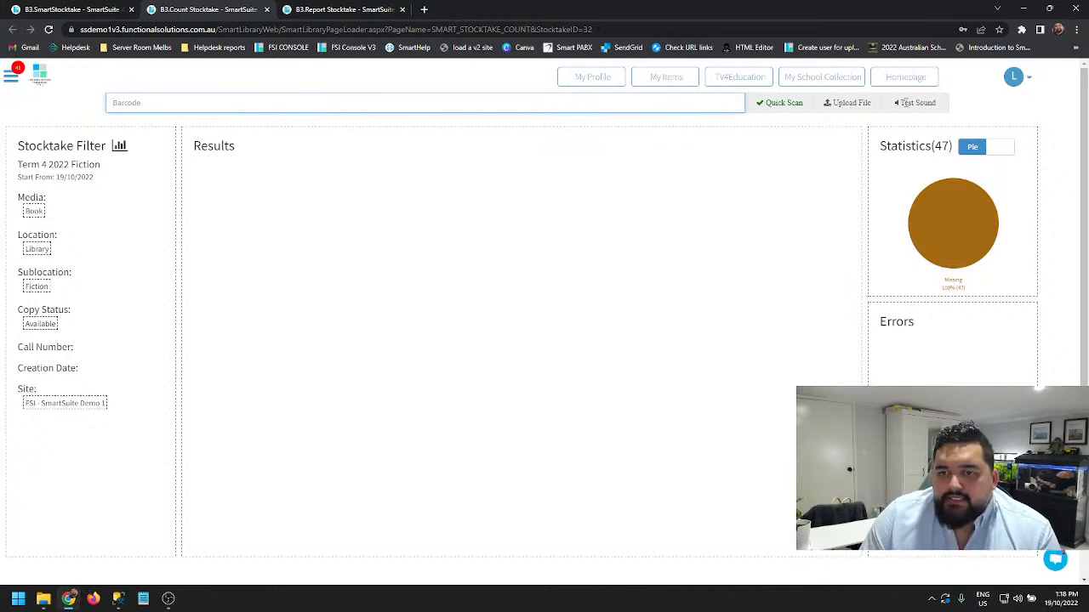
{"action": "left_click", "coordinate": [908, 103]}
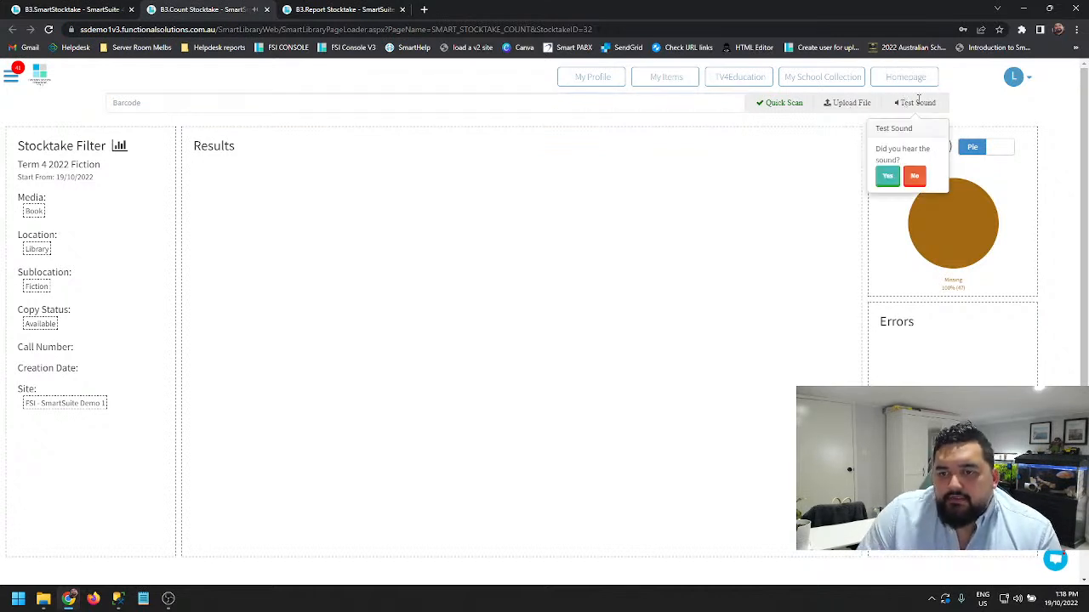
{"action": "left_click", "coordinate": [891, 179]}
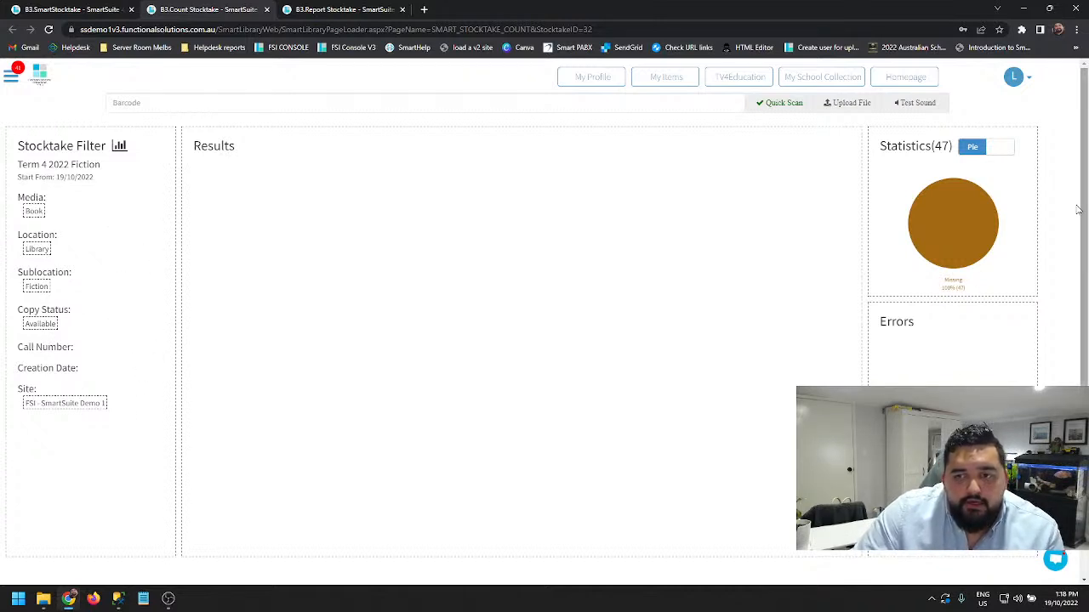
- Switch the stocktake count page's Statistics display from the pie chart to the Table view
{"action": "left_click", "coordinate": [995, 148]}
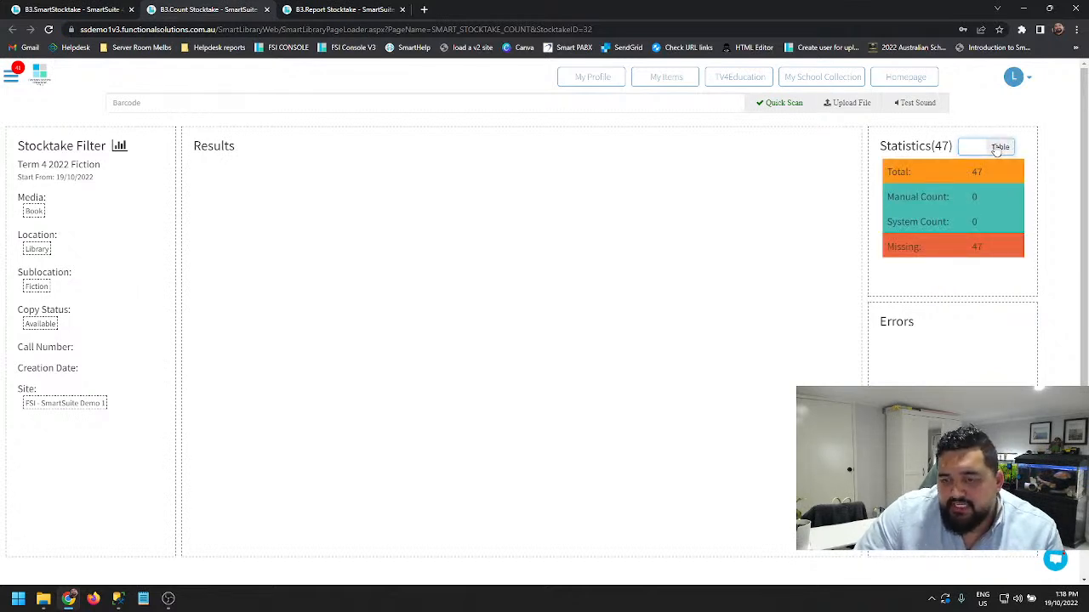
{"action": "left_click", "coordinate": [997, 149]}
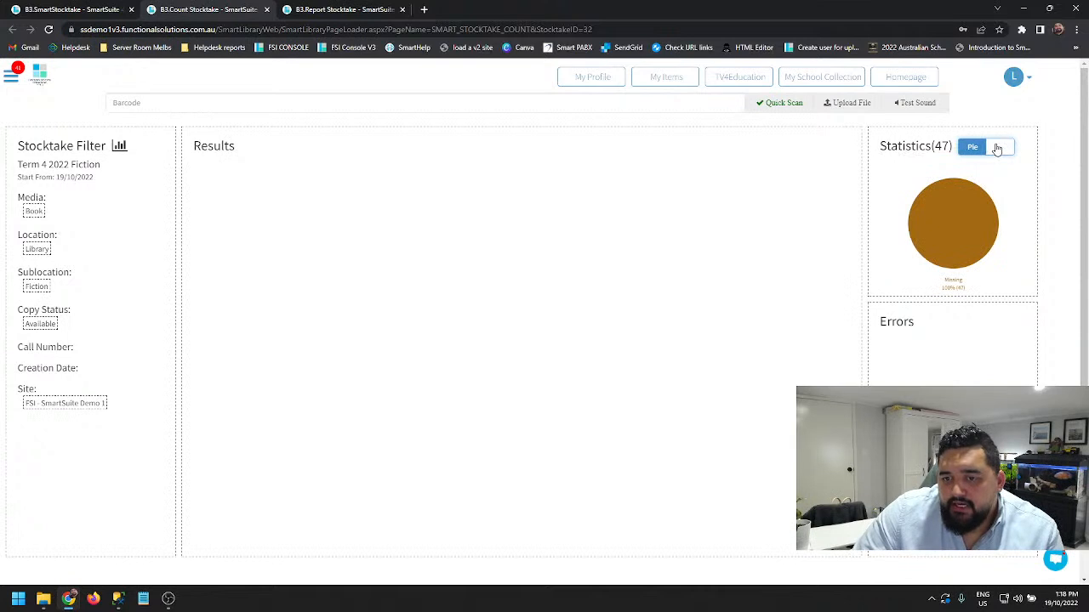
{"action": "left_click", "coordinate": [997, 149]}
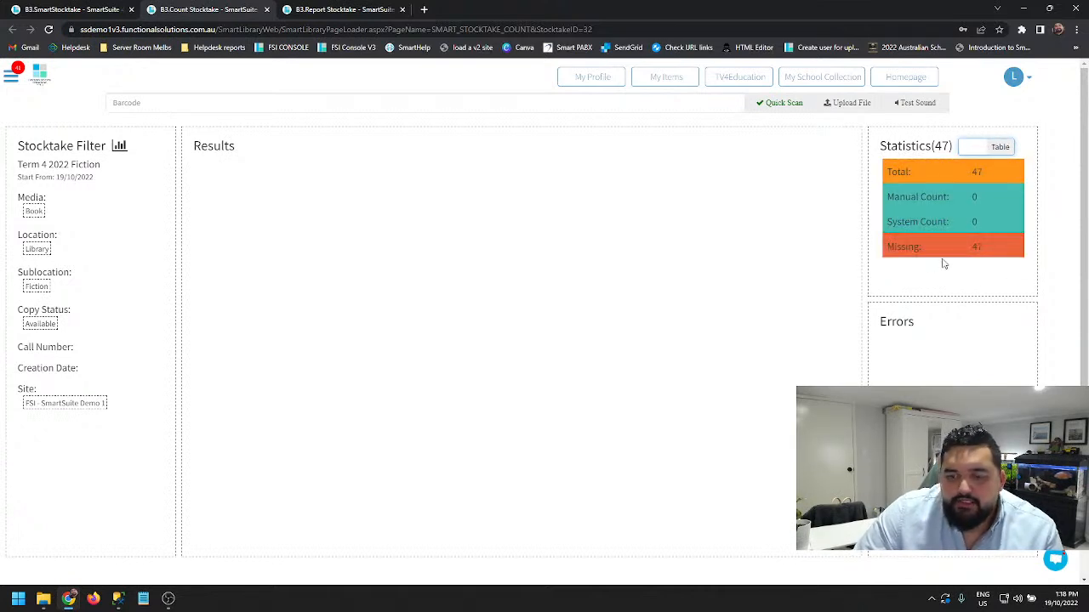
{"action": "left_click", "coordinate": [216, 103]}
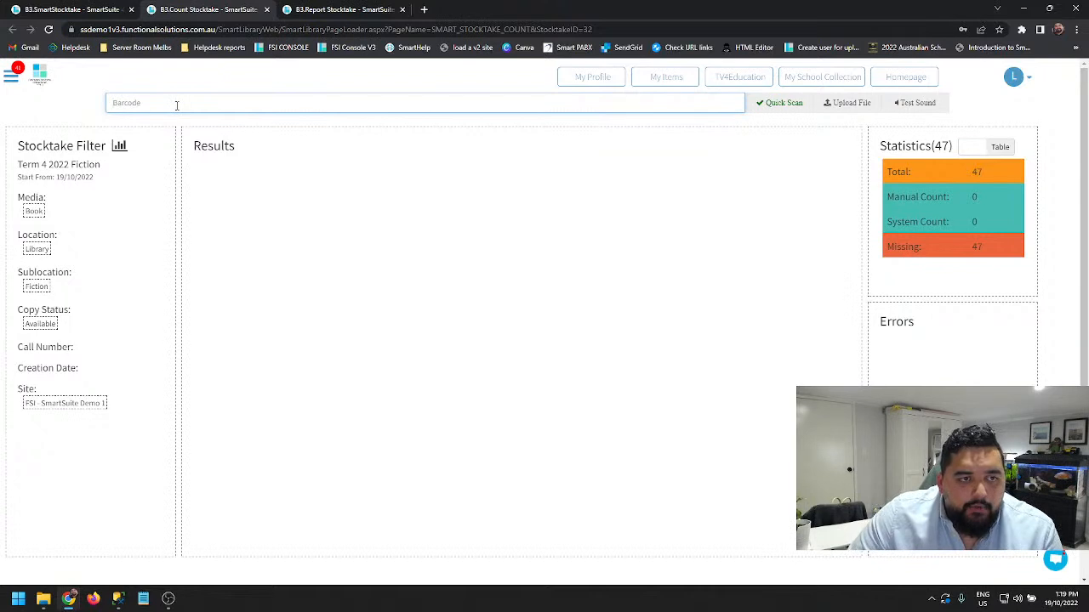
{"action": "left_click", "coordinate": [74, 9]}
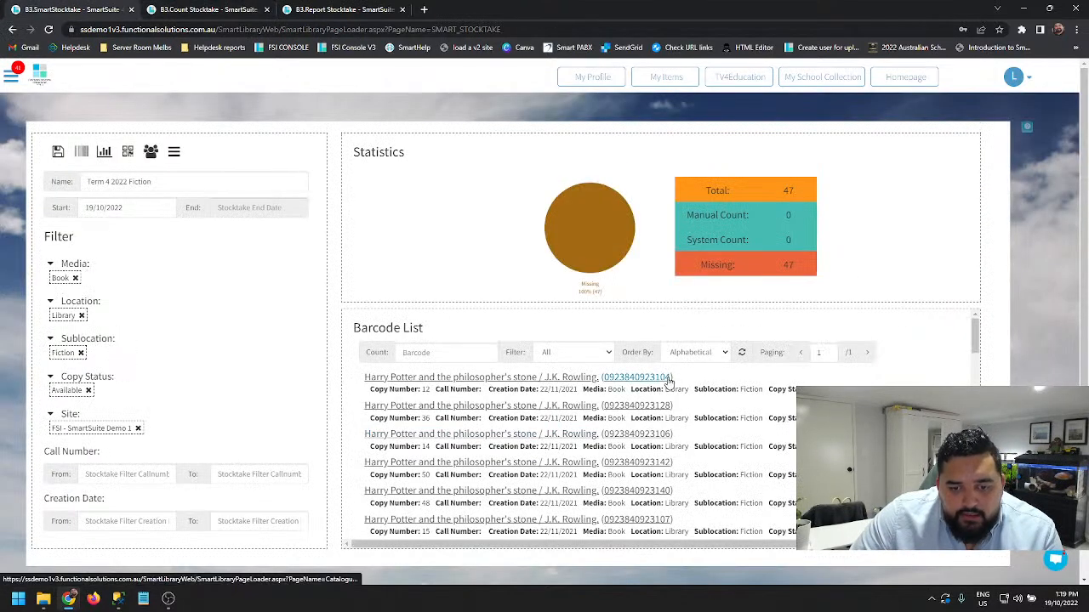
{"action": "left_click_drag", "start_coordinate": [673, 376], "coordinate": [603, 377]}
{"action": "key", "text": "ctrl+c"}
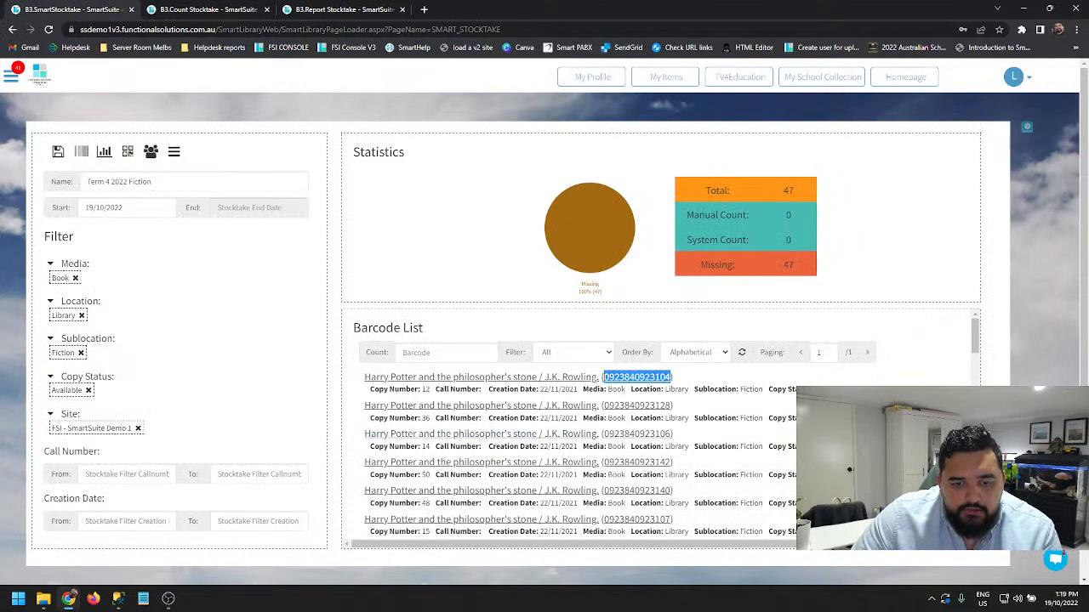
{"action": "left_click", "coordinate": [209, 9]}
{"action": "left_click", "coordinate": [195, 100]}
{"action": "key", "text": "ctrl+v"}
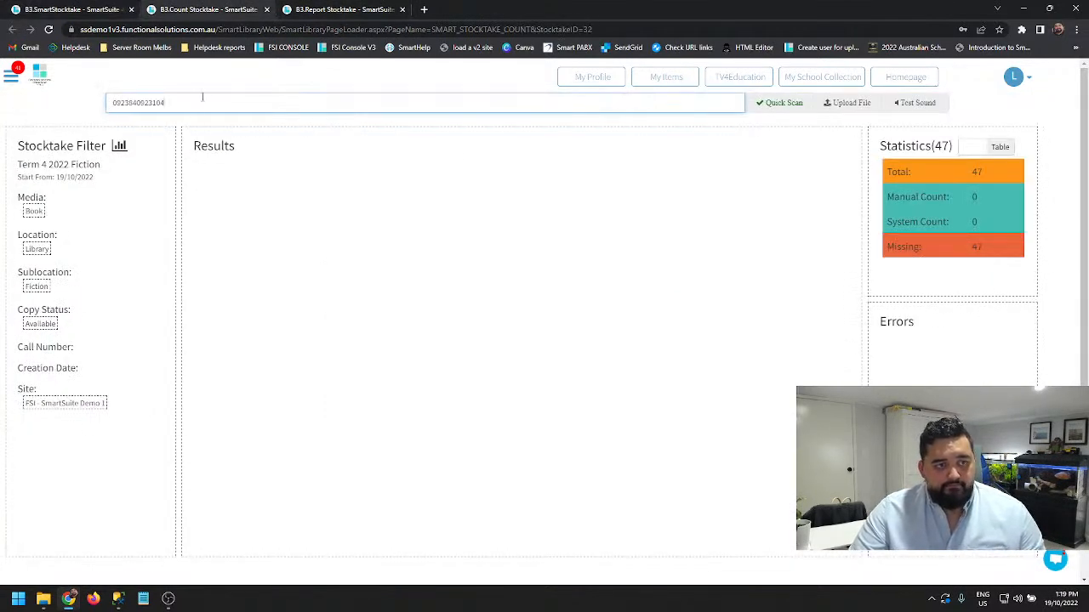
{"action": "key", "text": "Return"}
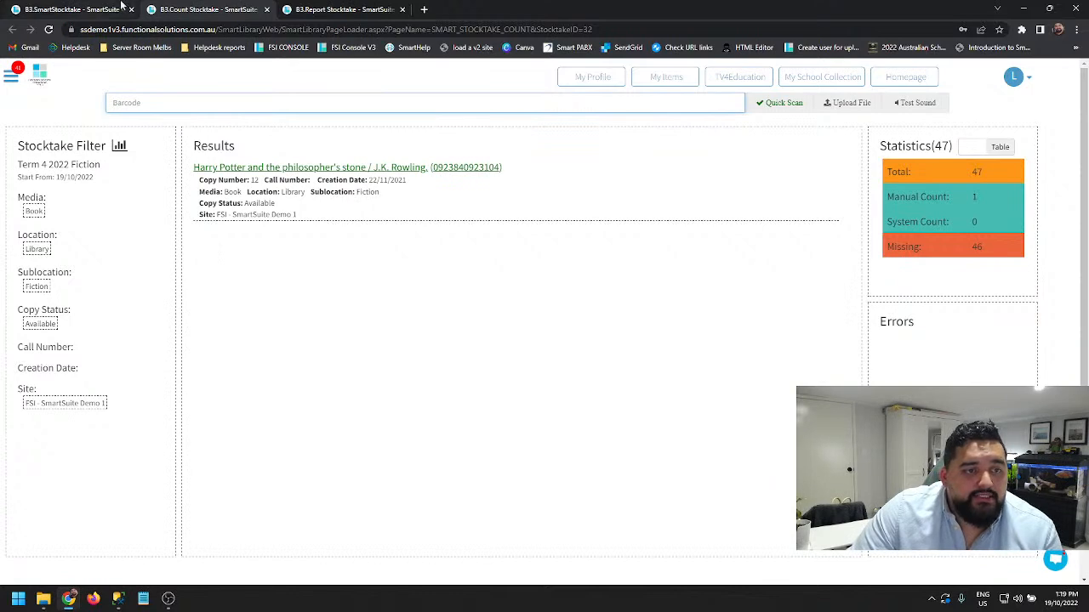
- Open the Catalogue from the main stocktake page in a separate browser tab and switch to it
{"action": "left_click", "coordinate": [85, 9]}
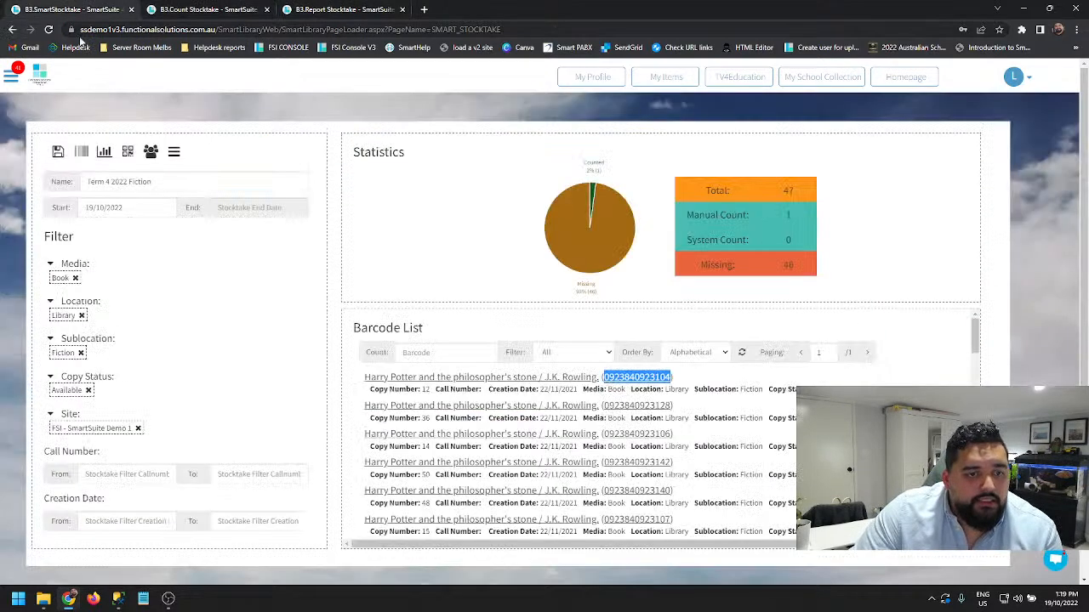
{"action": "left_click", "coordinate": [14, 79]}
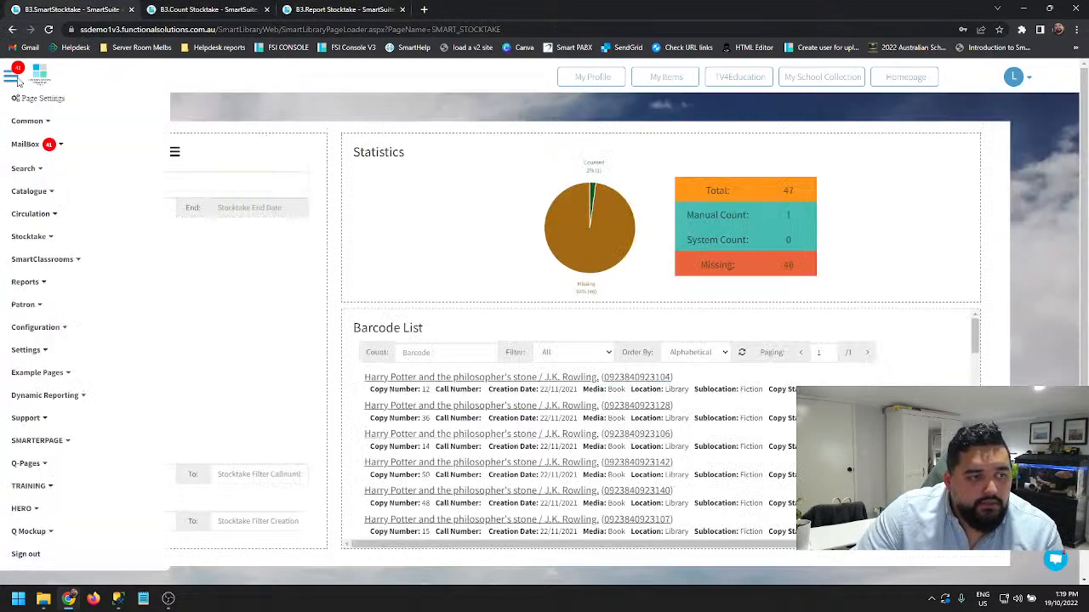
{"action": "left_click", "coordinate": [38, 191]}
{"action": "left_click", "coordinate": [58, 213]}
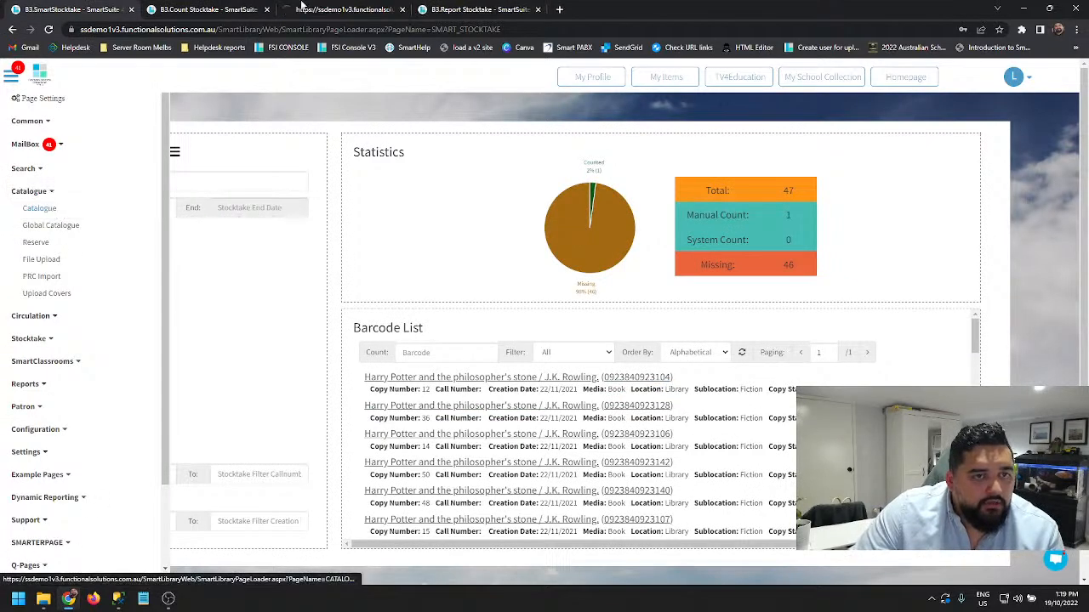
{"action": "left_click", "coordinate": [343, 11]}
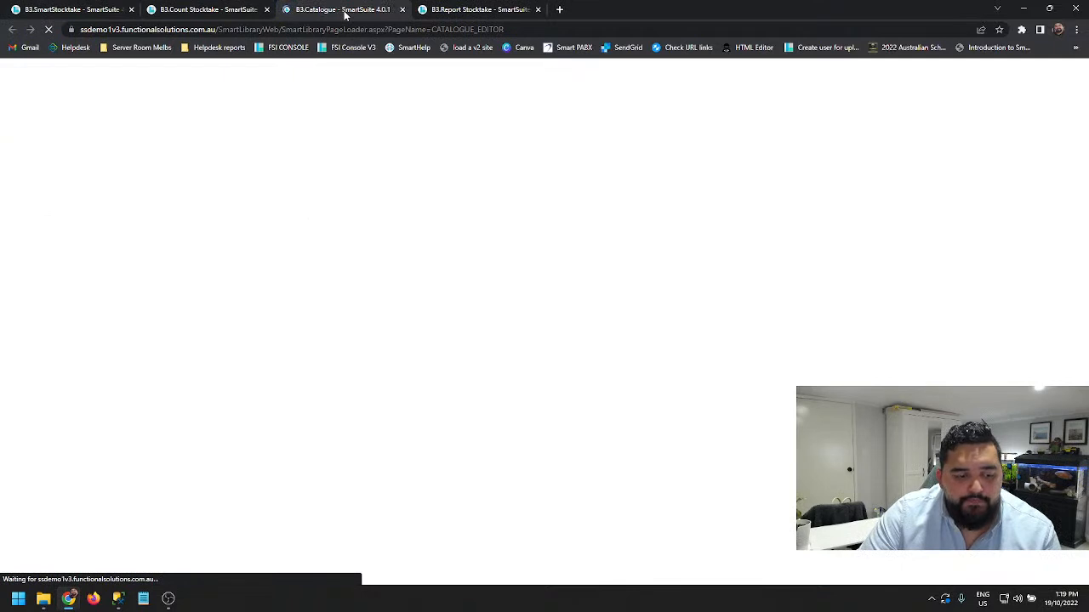
{"action": "left_click", "coordinate": [226, 8]}
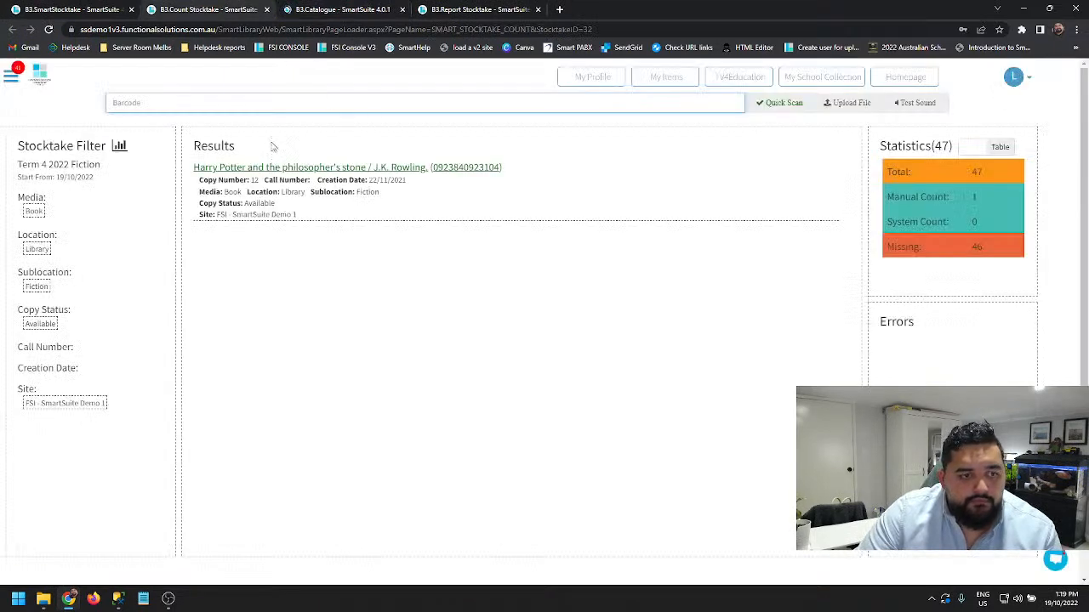
{"action": "left_click", "coordinate": [286, 13]}
{"action": "left_click", "coordinate": [167, 7]}
{"action": "left_click", "coordinate": [83, 9]}
{"action": "scroll", "coordinate": [587, 441], "scroll_direction": "down", "scroll_amount": 2}
{"action": "scroll", "coordinate": [586, 440], "scroll_direction": "down", "scroll_amount": 5}
{"action": "scroll", "coordinate": [587, 432], "scroll_direction": "up", "scroll_amount": 5}
- Copy barcode B115634 from the catalogue's copy details for "Cat in the hat : study guide" and count it in the stocktake
{"action": "left_click", "coordinate": [311, 9]}
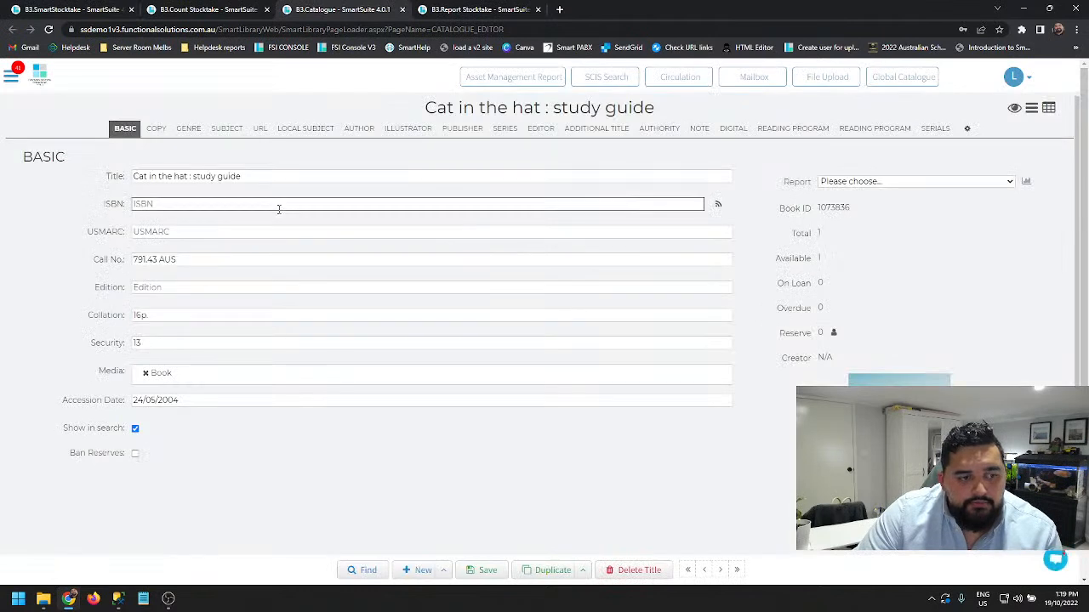
{"action": "left_click", "coordinate": [156, 129]}
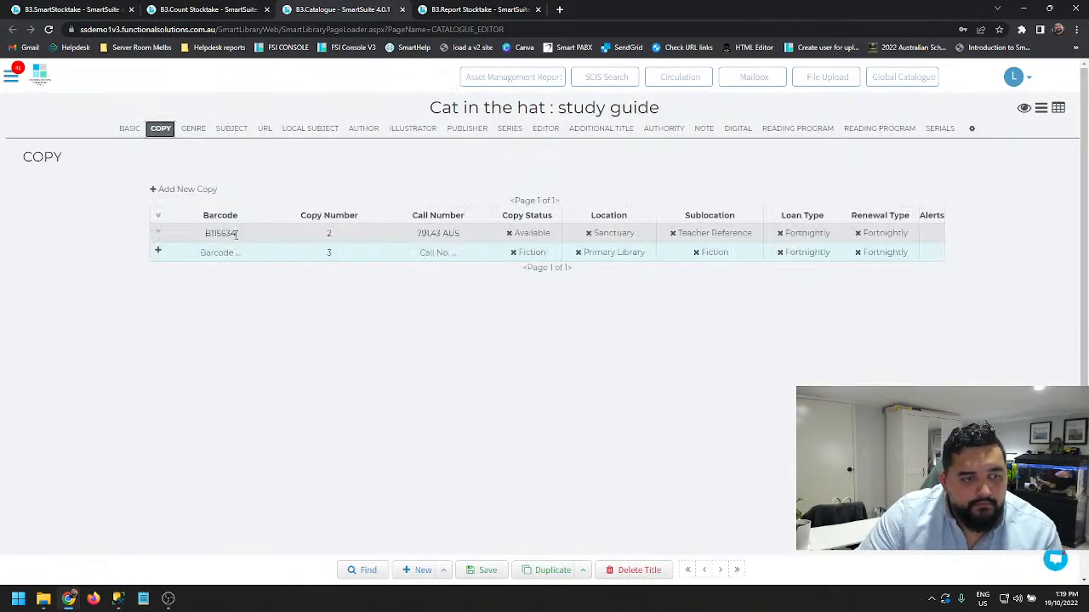
{"action": "left_click", "coordinate": [233, 234]}
{"action": "key", "text": "ctrl+c"}
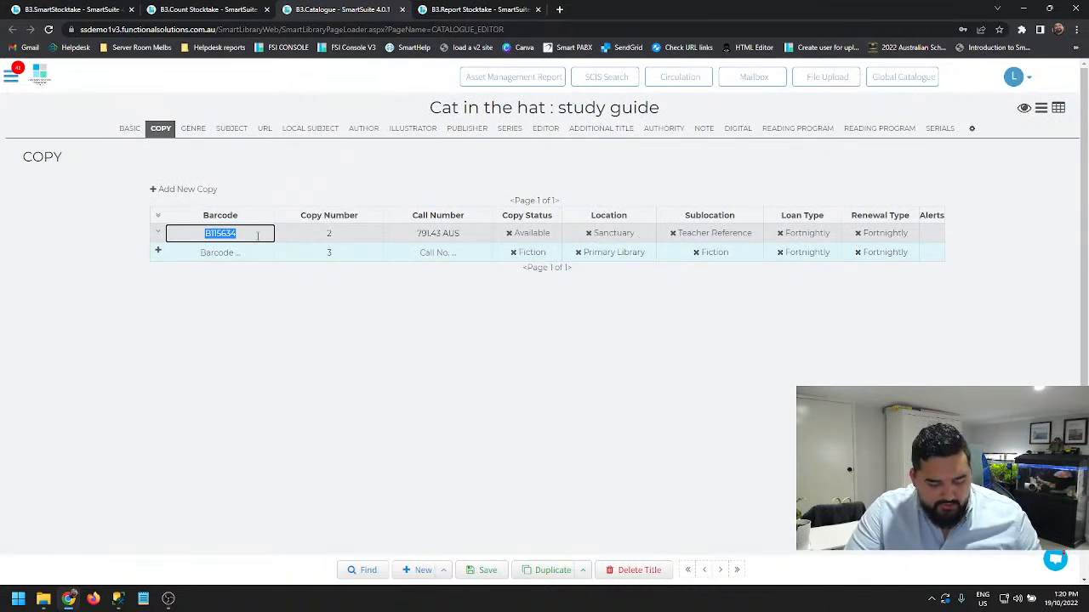
{"action": "left_click", "coordinate": [187, 8]}
{"action": "left_click", "coordinate": [247, 102]}
{"action": "key", "text": "ctrl+v"}
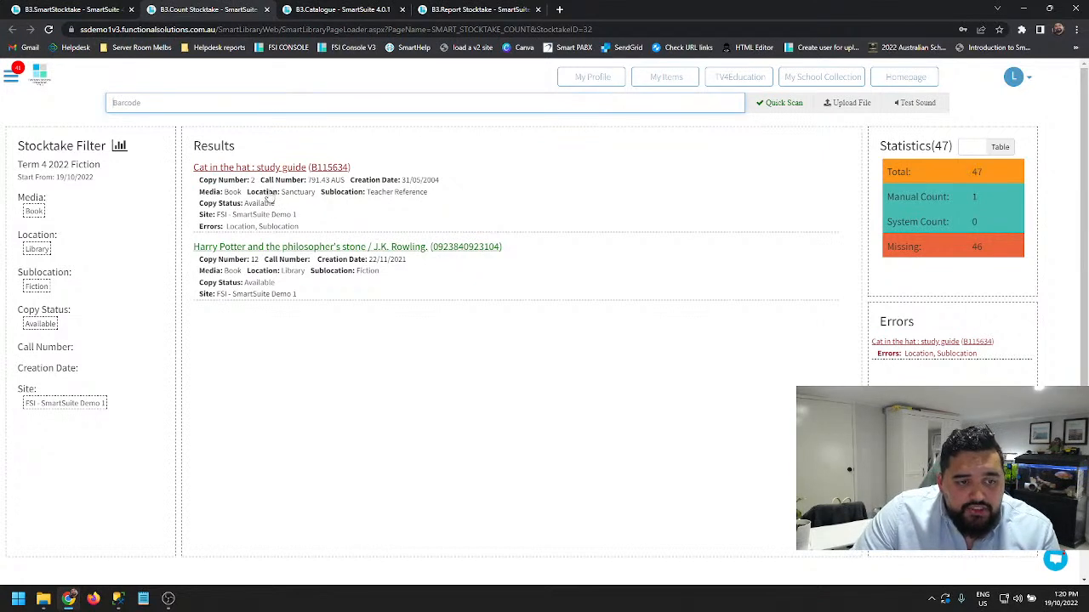
- Open the error details for "Cat in the hat : study guide" and review its Location and Sublocation errors
{"action": "left_click", "coordinate": [250, 194]}
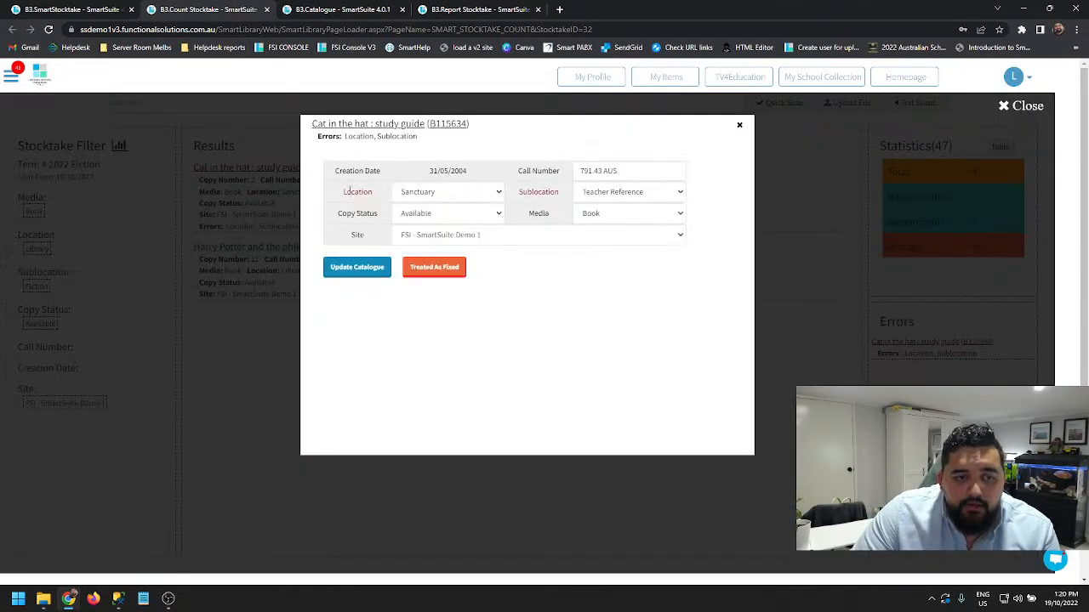
{"action": "left_click_drag", "start_coordinate": [319, 136], "coordinate": [418, 147]}
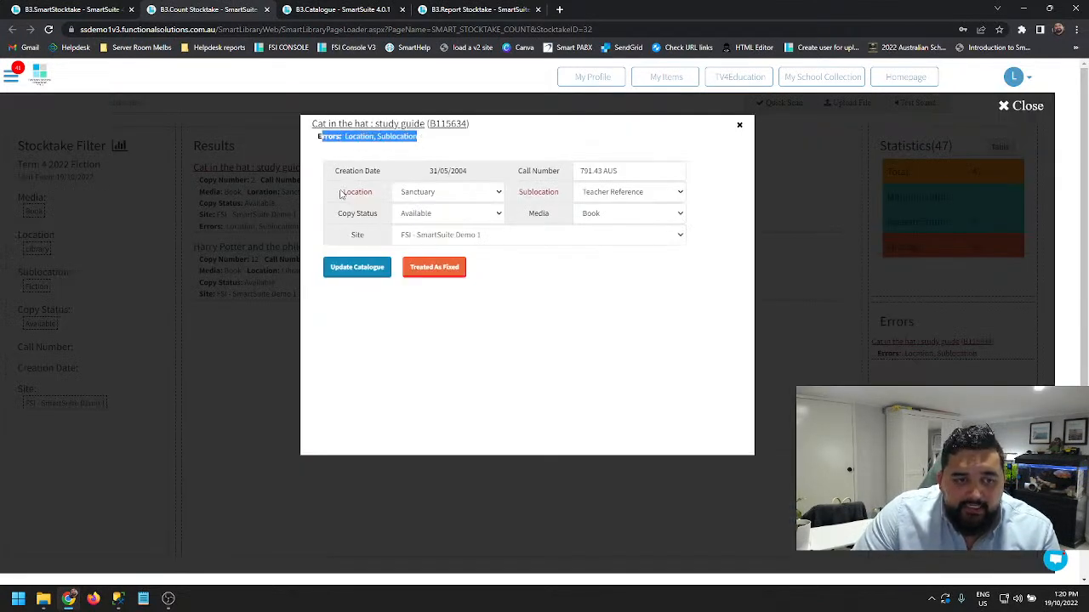
{"action": "left_click_drag", "start_coordinate": [341, 193], "coordinate": [382, 196]}
{"action": "left_click_drag", "start_coordinate": [515, 194], "coordinate": [561, 194]}
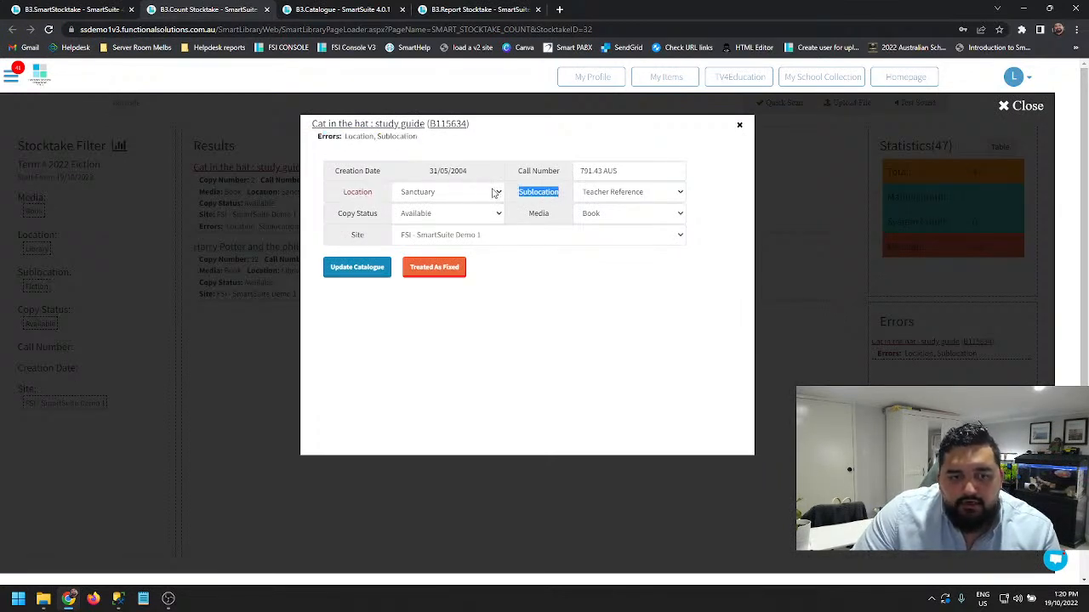
- Set the copy's location to Library and sublocation to Fiction, update the catalogue, and return to barcode entry
{"action": "left_click", "coordinate": [496, 193]}
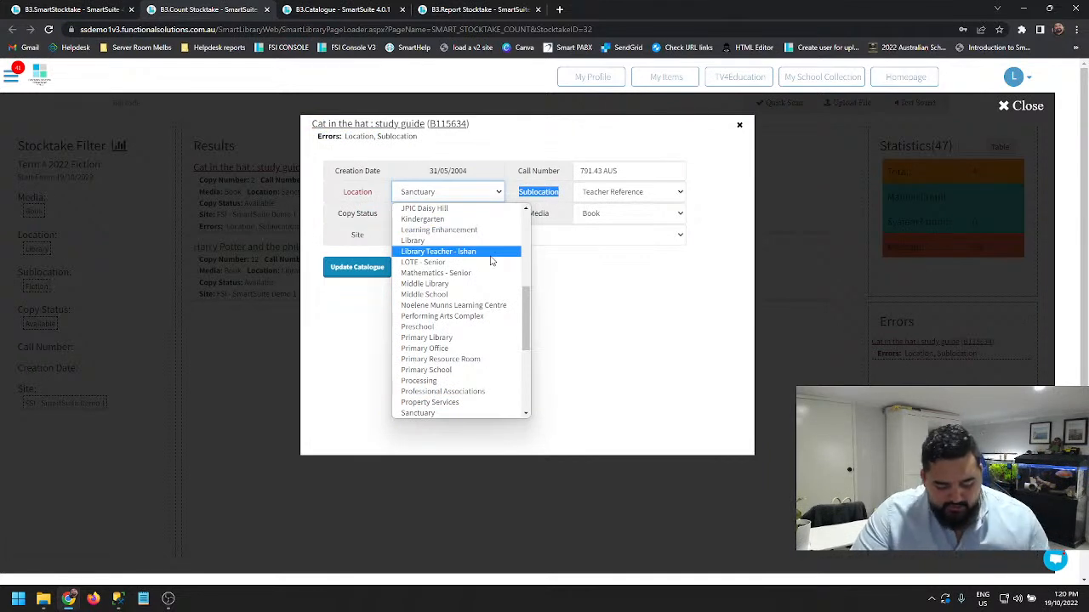
{"action": "key", "text": "Down"}
{"action": "key", "text": "Up"}
{"action": "key", "text": "Up"}
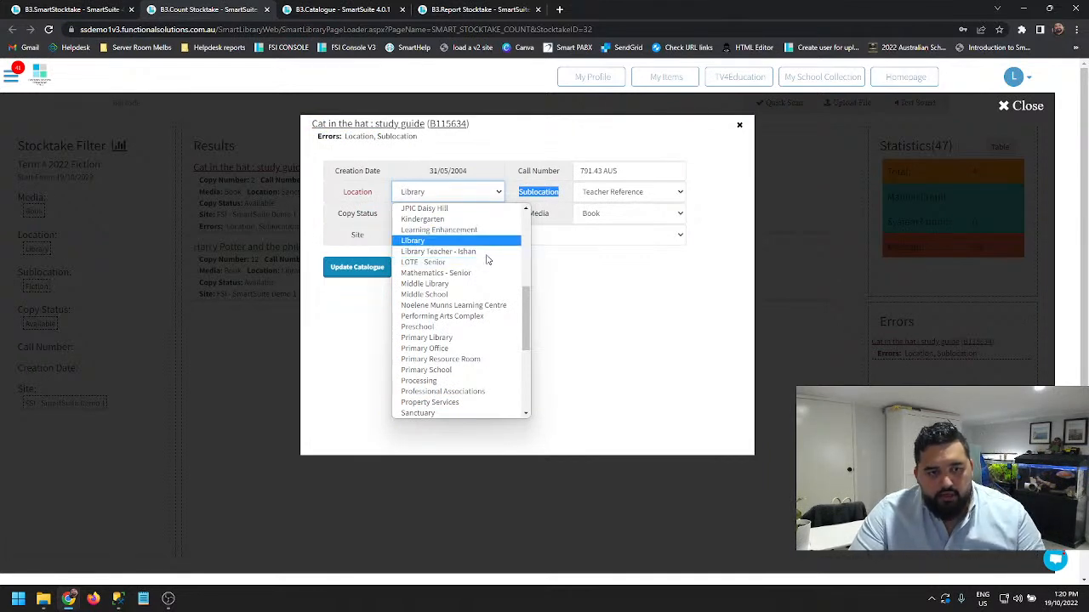
{"action": "key", "text": "Return"}
{"action": "left_click", "coordinate": [657, 194]}
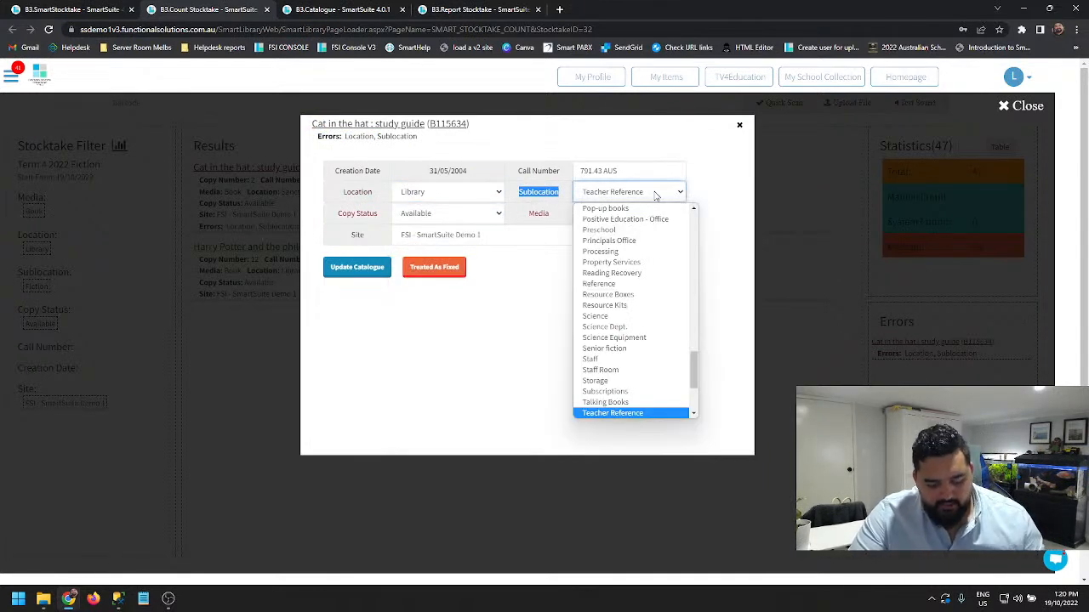
{"action": "key", "text": "f"}
{"action": "left_click", "coordinate": [620, 209]}
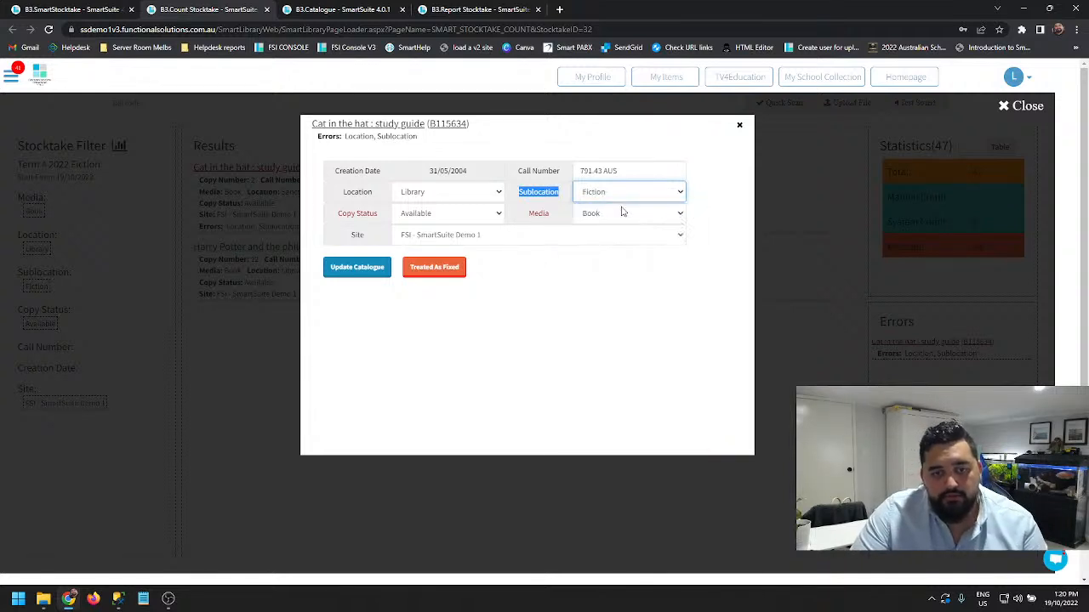
{"action": "left_click", "coordinate": [356, 269]}
{"action": "left_click", "coordinate": [598, 115]}
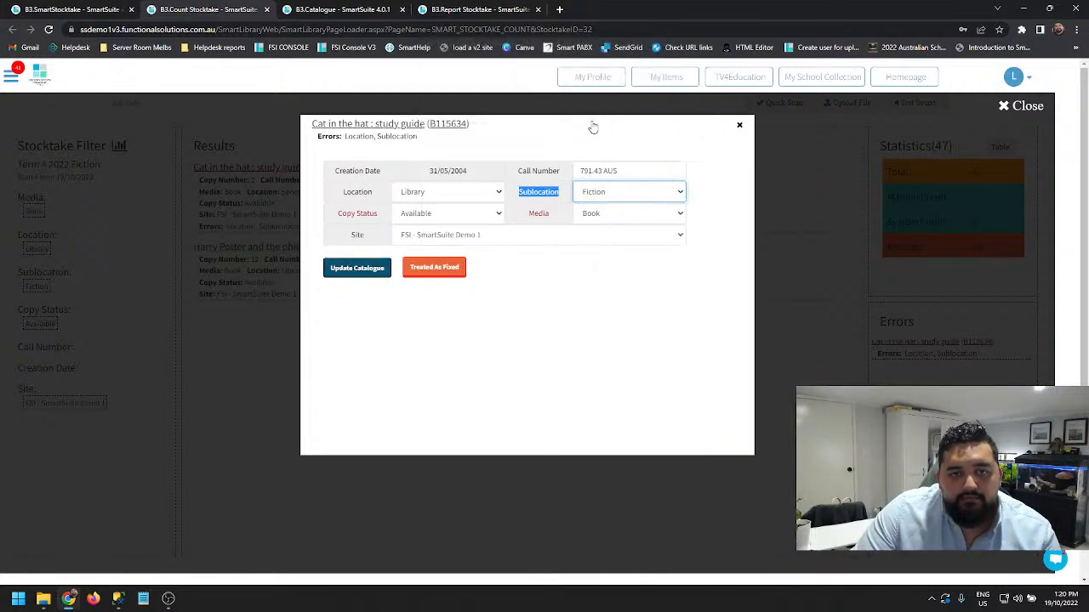
{"action": "left_click", "coordinate": [599, 105]}
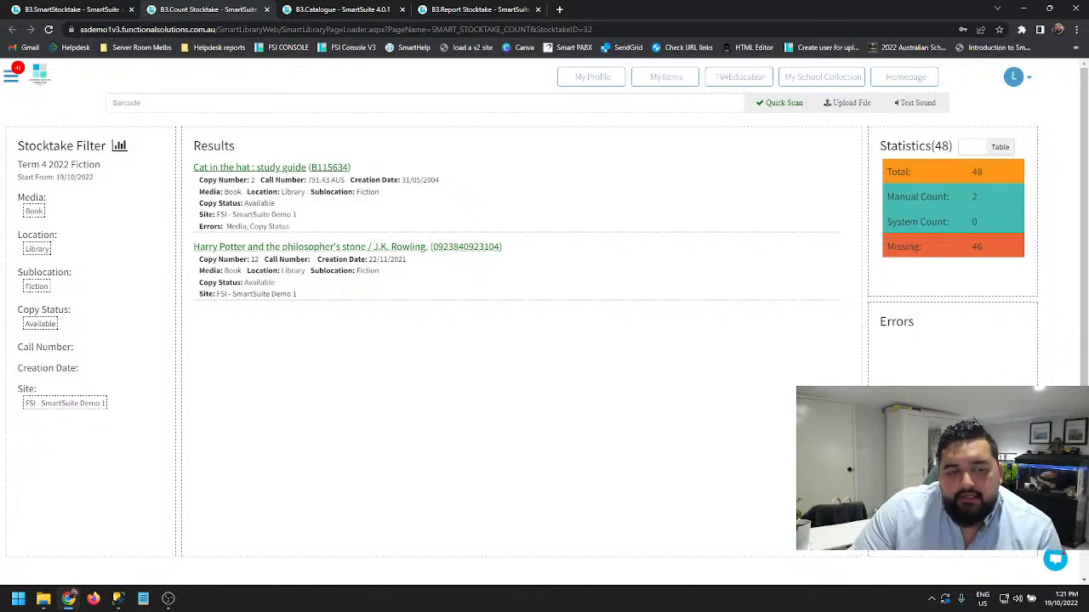
- Return to the main stocktake page, check the updated statistics, and close the open navigation menu
{"action": "left_click", "coordinate": [73, 9]}
{"action": "scroll", "coordinate": [397, 355], "scroll_direction": "down", "scroll_amount": 4}
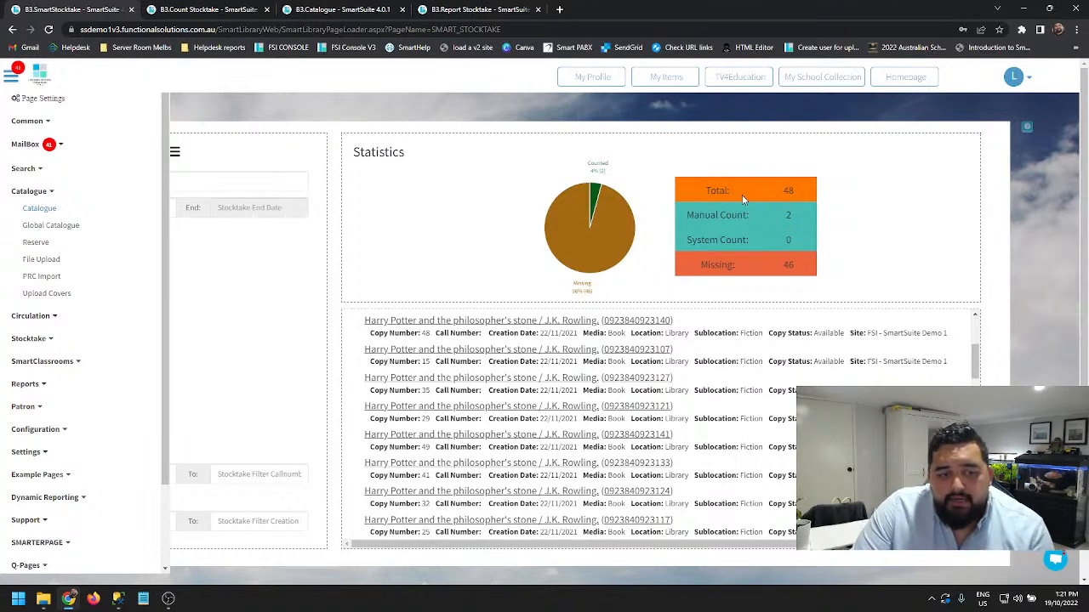
{"action": "left_click", "coordinate": [304, 276]}
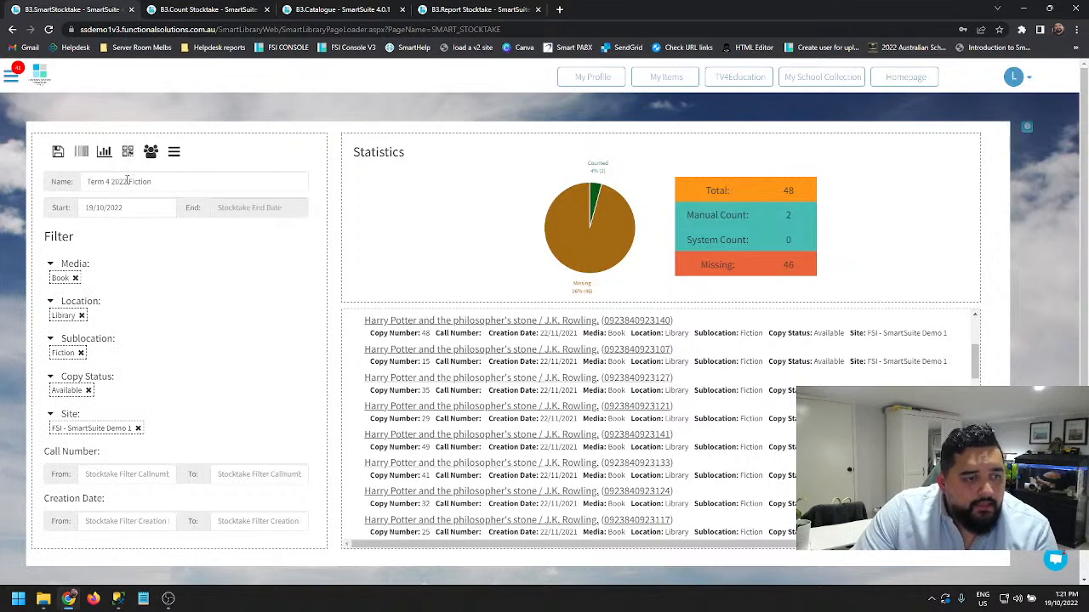
- Open the stocktake report, filter it to Manual Counted, and examine who counted each item and when
{"action": "left_click", "coordinate": [102, 153]}
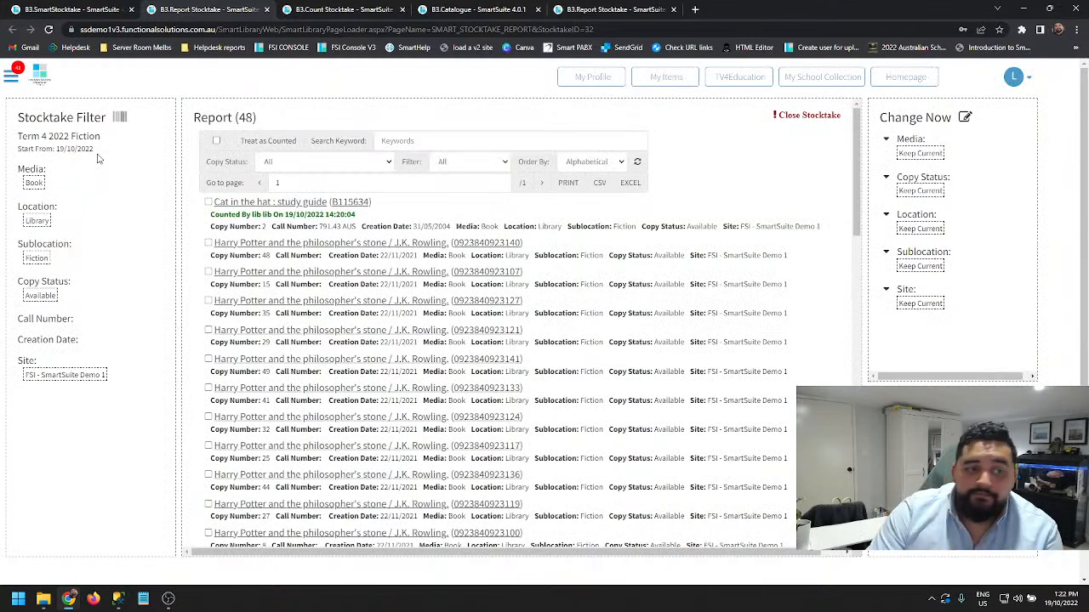
{"action": "left_click", "coordinate": [389, 164]}
{"action": "left_click", "coordinate": [438, 162]}
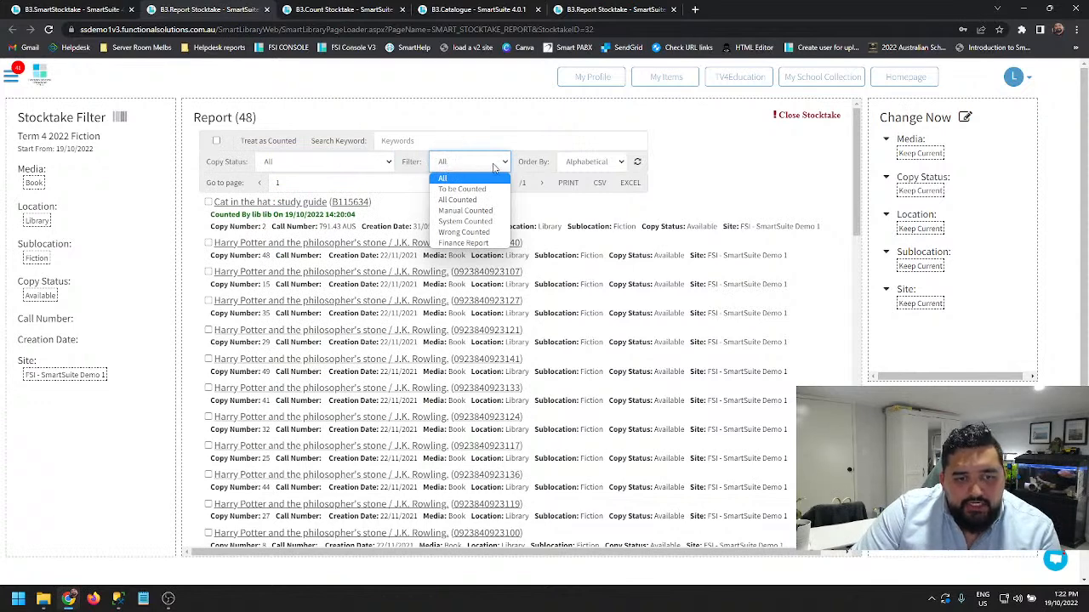
{"action": "left_click", "coordinate": [459, 212]}
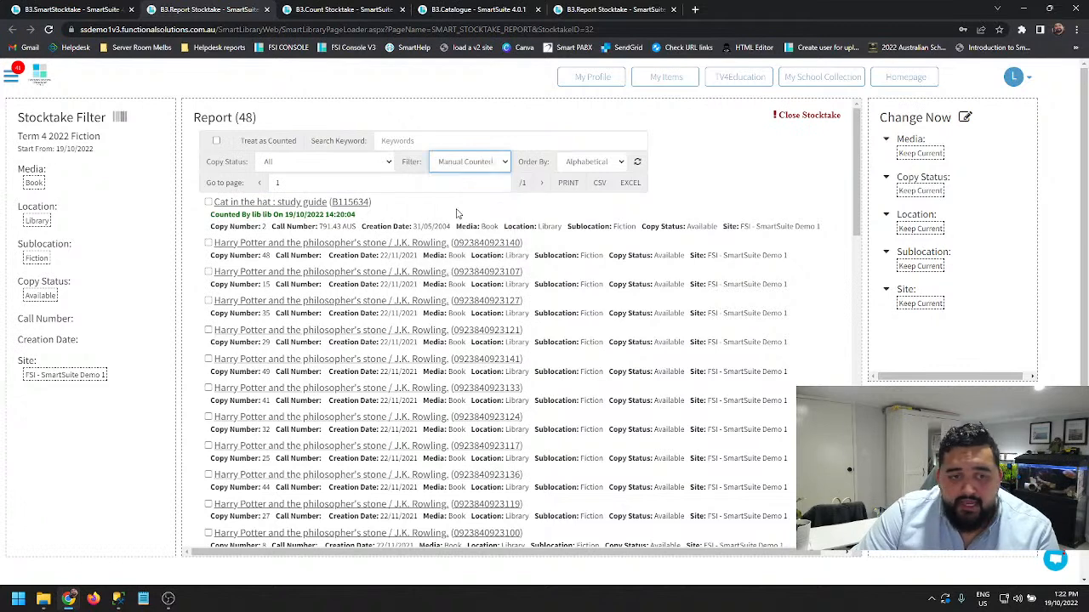
{"action": "left_click", "coordinate": [637, 162]}
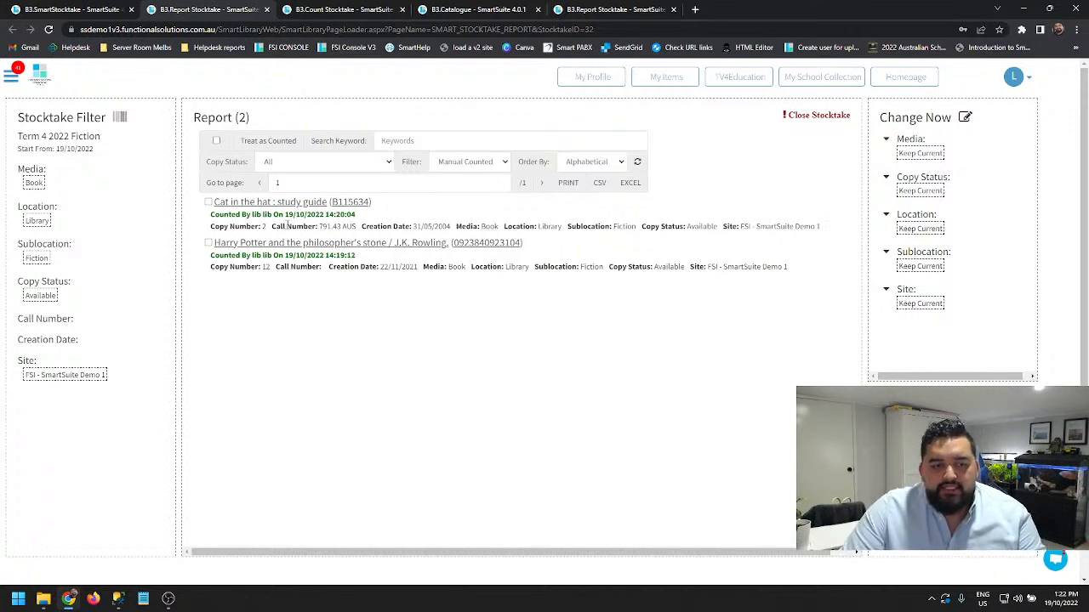
{"action": "left_click_drag", "start_coordinate": [211, 214], "coordinate": [272, 214]}
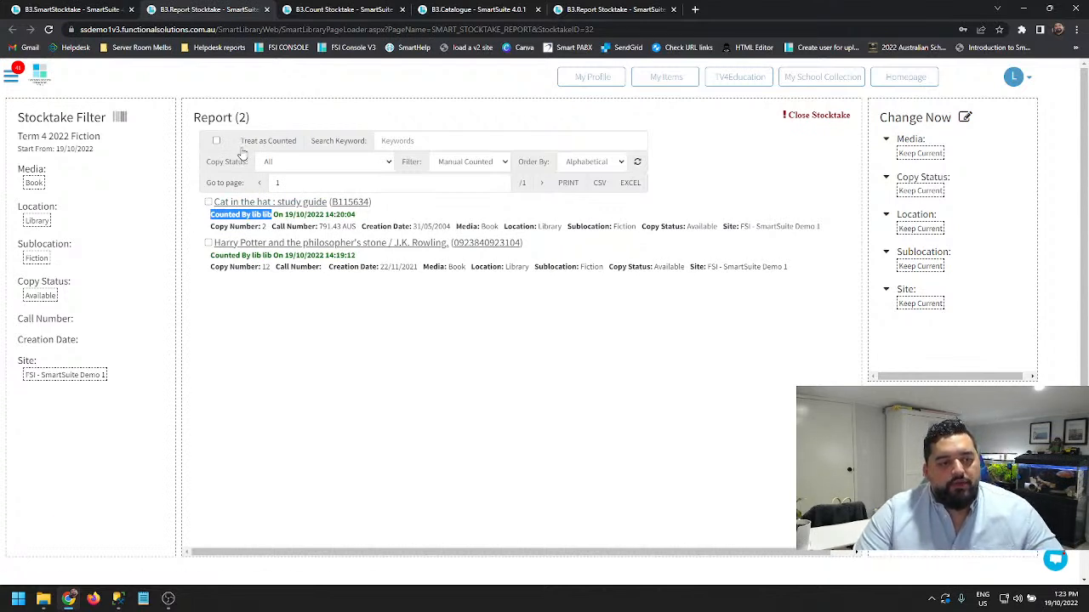
- Reset the stocktake report's filter to All and refresh the list
{"action": "left_click", "coordinate": [459, 163]}
{"action": "left_click", "coordinate": [466, 177]}
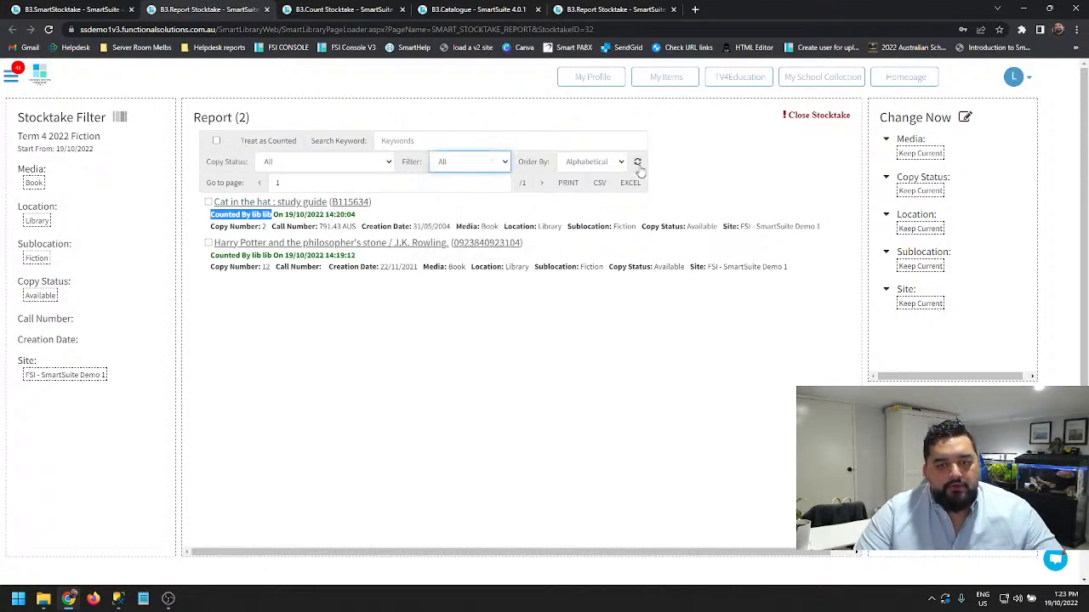
{"action": "left_click", "coordinate": [637, 163]}
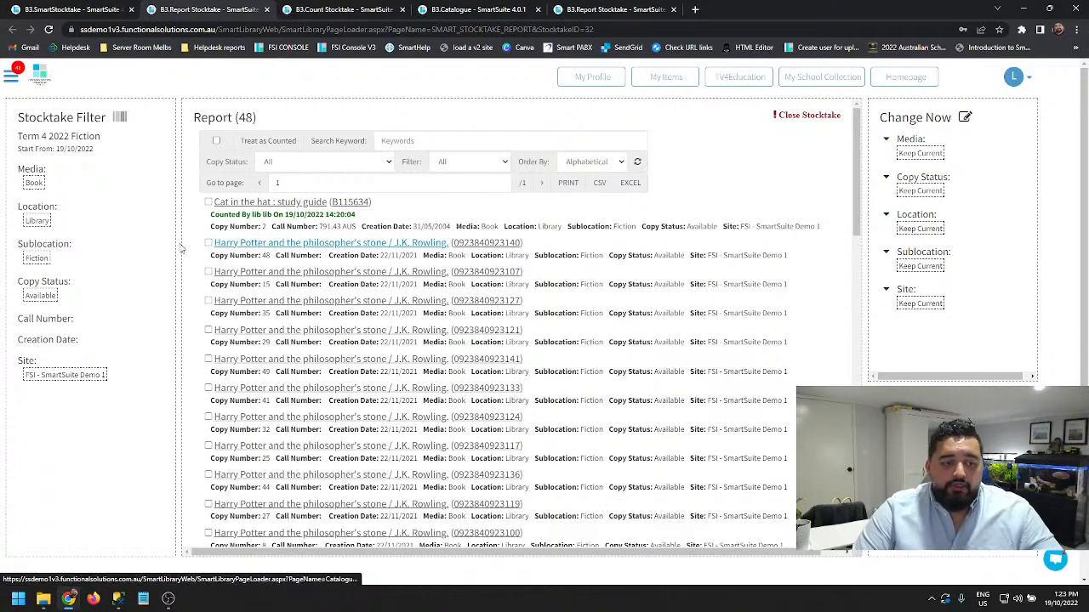
{"action": "left_click", "coordinate": [209, 243]}
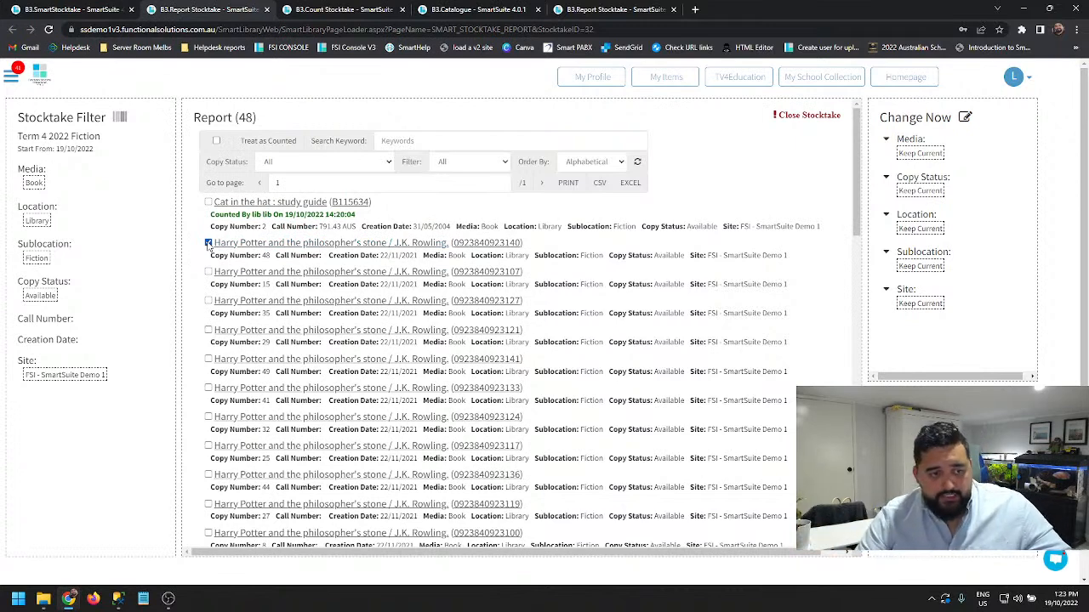
{"action": "left_click", "coordinate": [208, 272]}
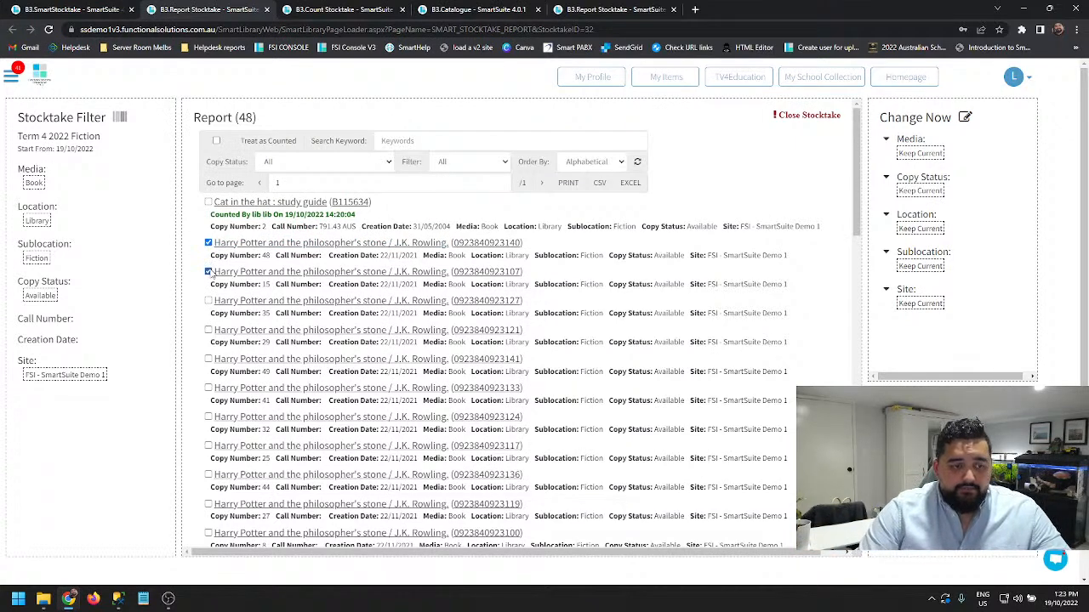
{"action": "left_click", "coordinate": [258, 143]}
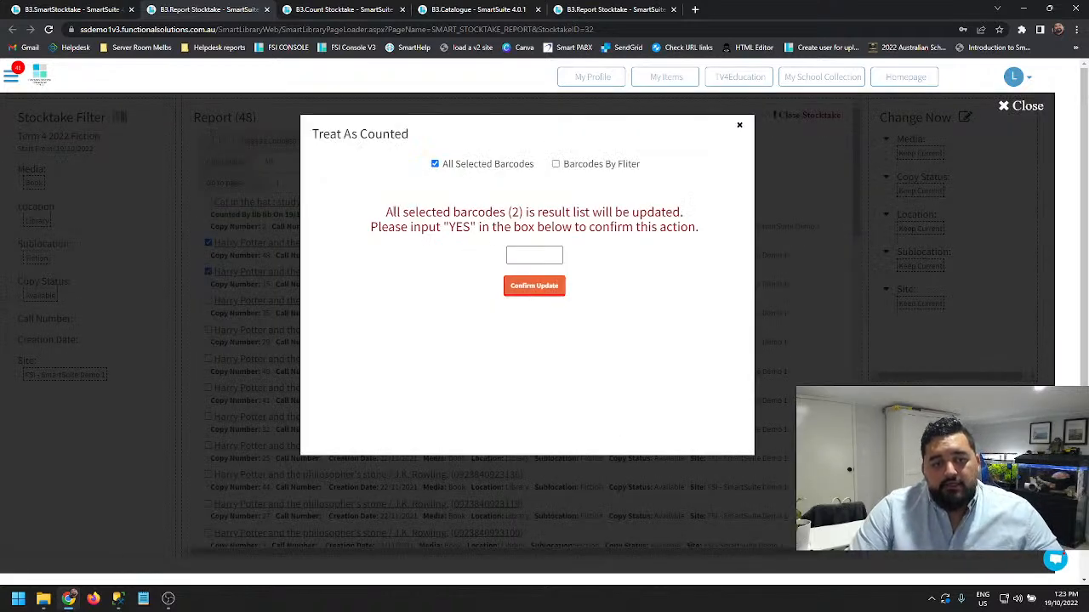
{"action": "left_click_drag", "start_coordinate": [319, 134], "coordinate": [419, 141]}
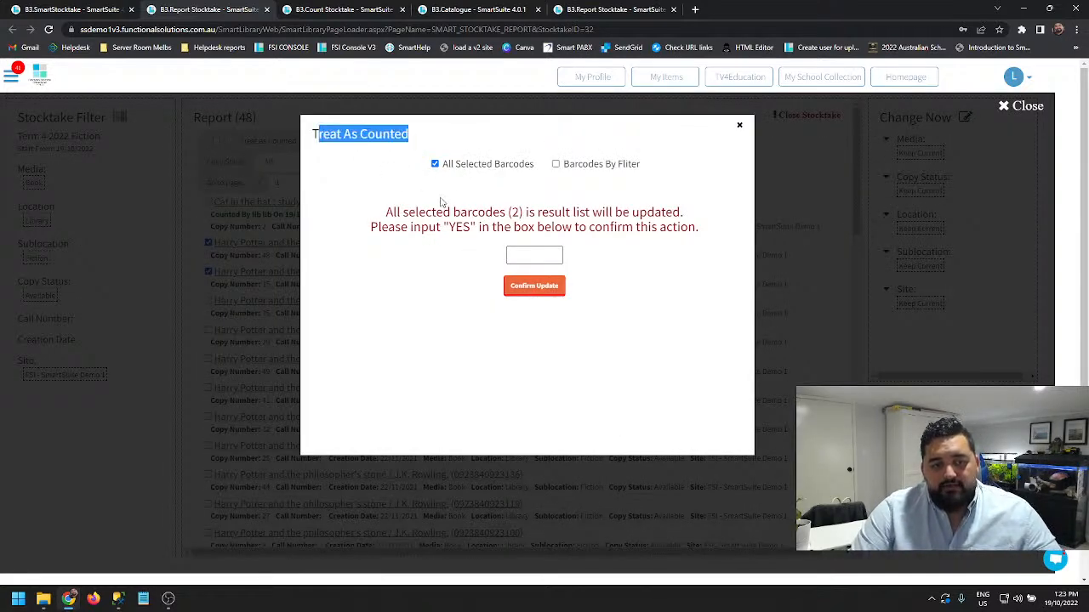
{"action": "left_click_drag", "start_coordinate": [384, 212], "coordinate": [698, 230]}
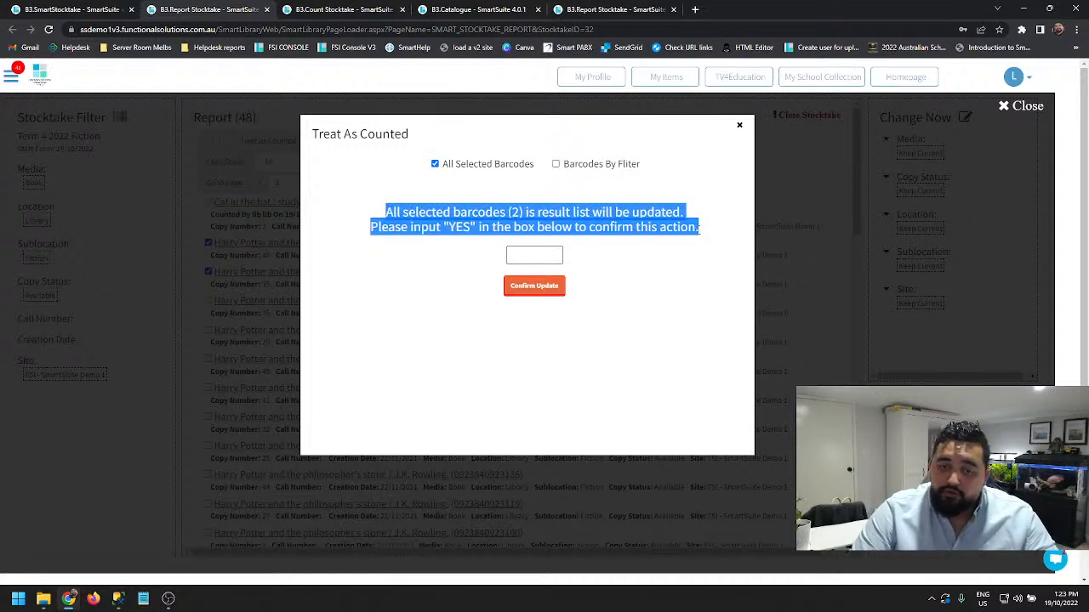
{"action": "left_click", "coordinate": [442, 212]}
{"action": "left_click_drag", "start_coordinate": [394, 212], "coordinate": [520, 213]}
{"action": "left_click", "coordinate": [515, 212]}
{"action": "double_click", "coordinate": [515, 213]}
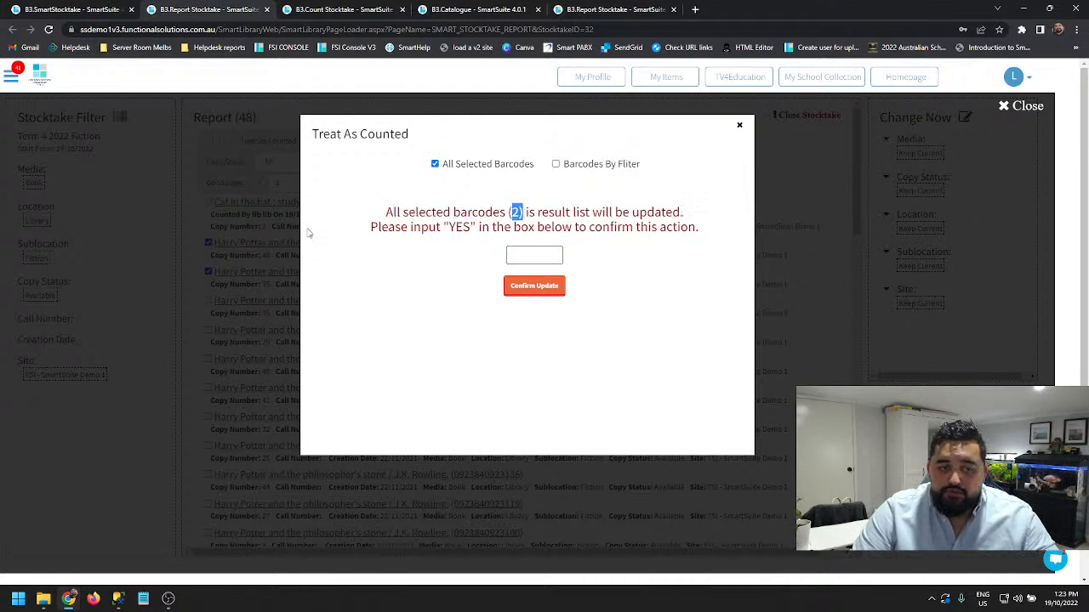
- Enter YES to confirm treating the selected barcodes as counted, apply the update, and dismiss the alert
{"action": "left_click", "coordinate": [529, 249]}
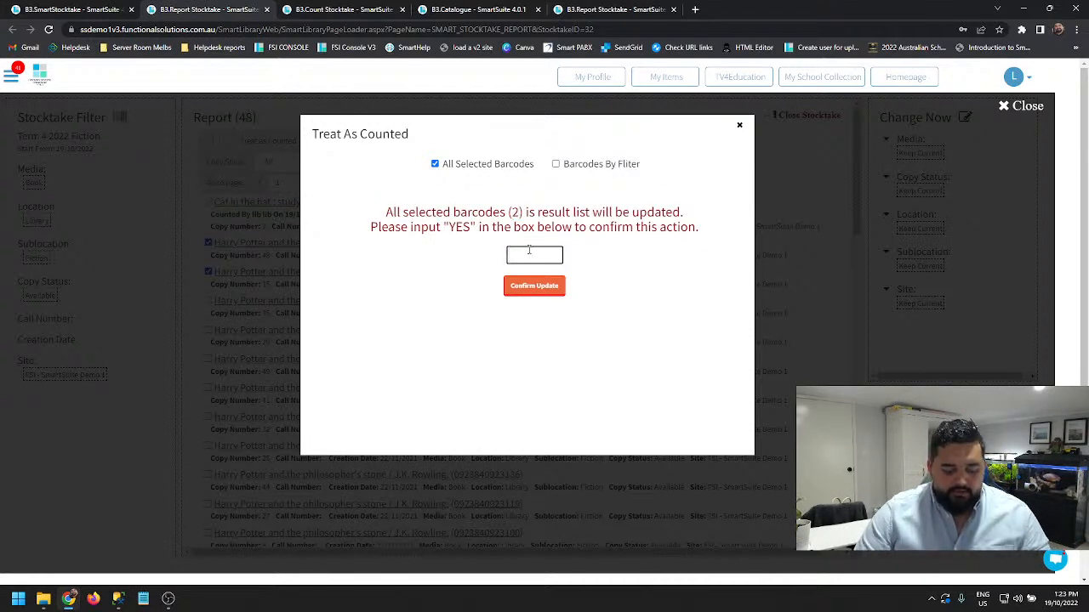
{"action": "type", "text": "YES"}
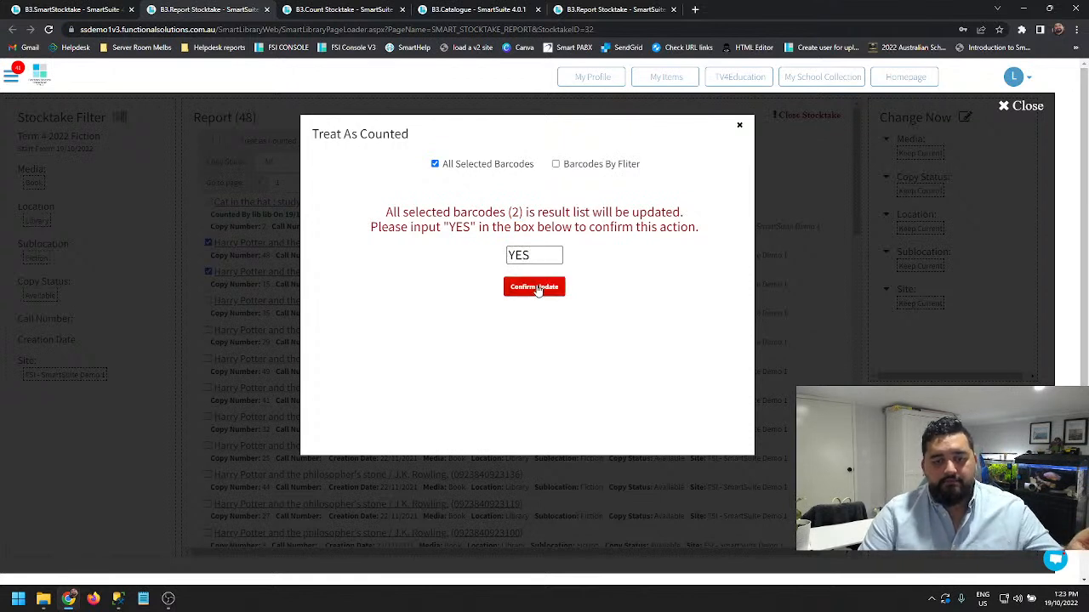
{"action": "left_click", "coordinate": [526, 300]}
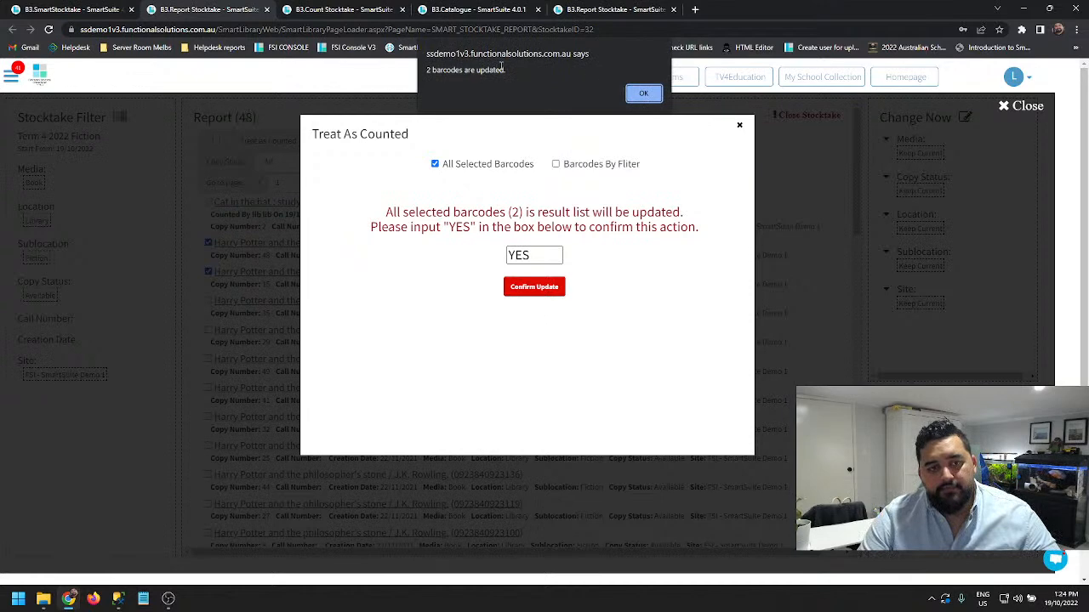
{"action": "left_click", "coordinate": [644, 95]}
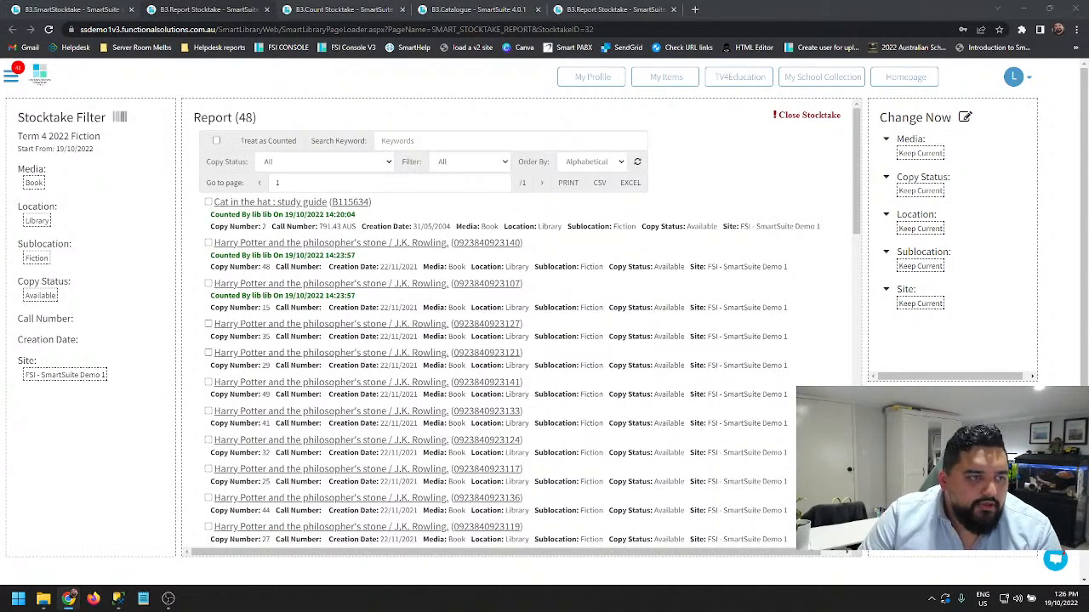
- Go to the Smart-Training page and view the lessons in the "Getting started with SmartSuite-Library" course
{"action": "left_click", "coordinate": [12, 77]}
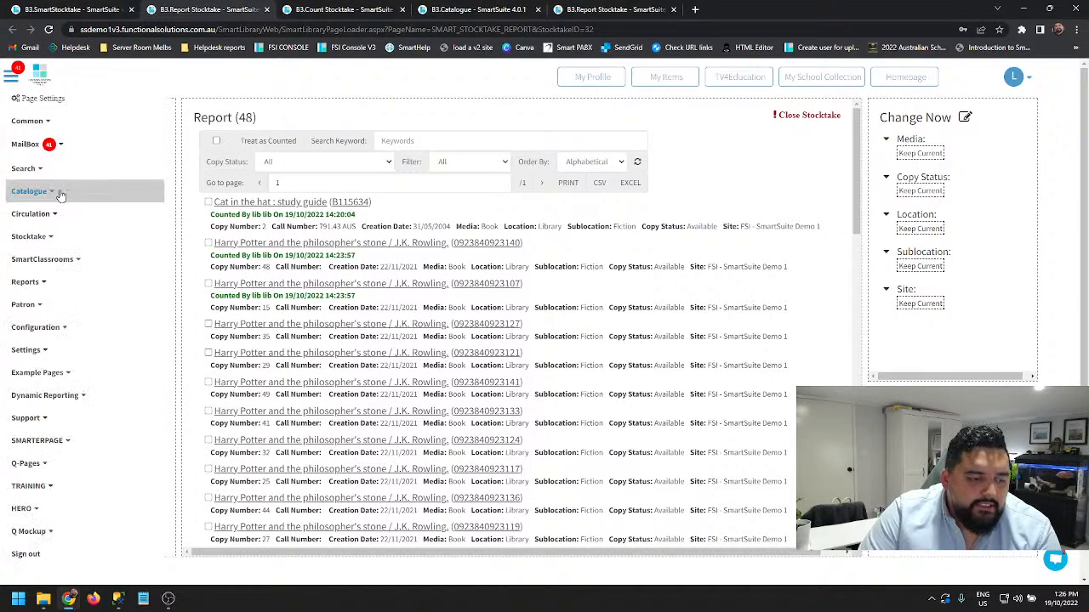
{"action": "left_click", "coordinate": [53, 490]}
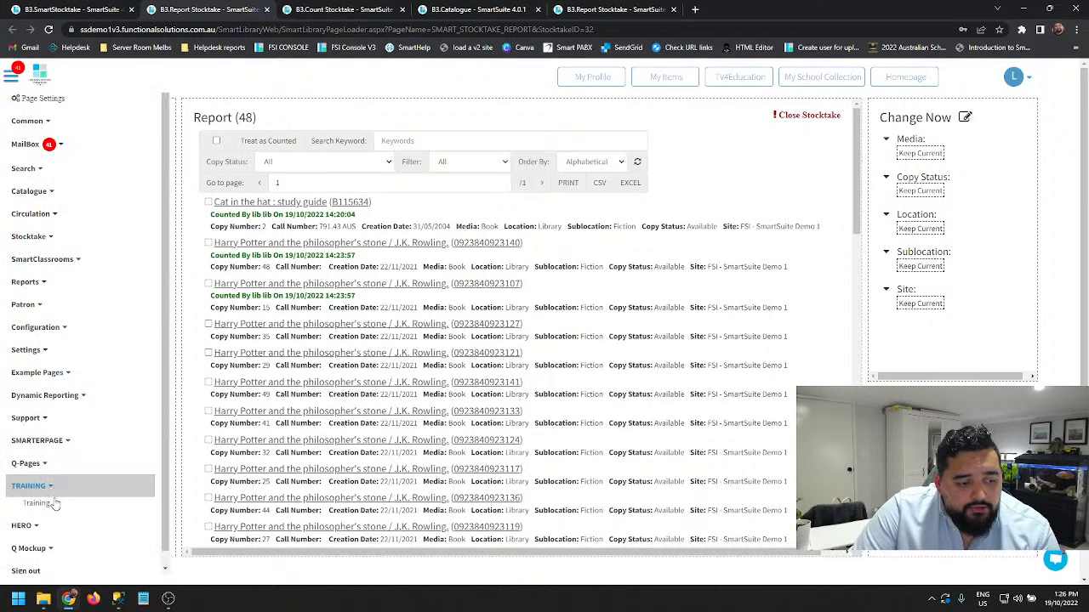
{"action": "left_click", "coordinate": [53, 504]}
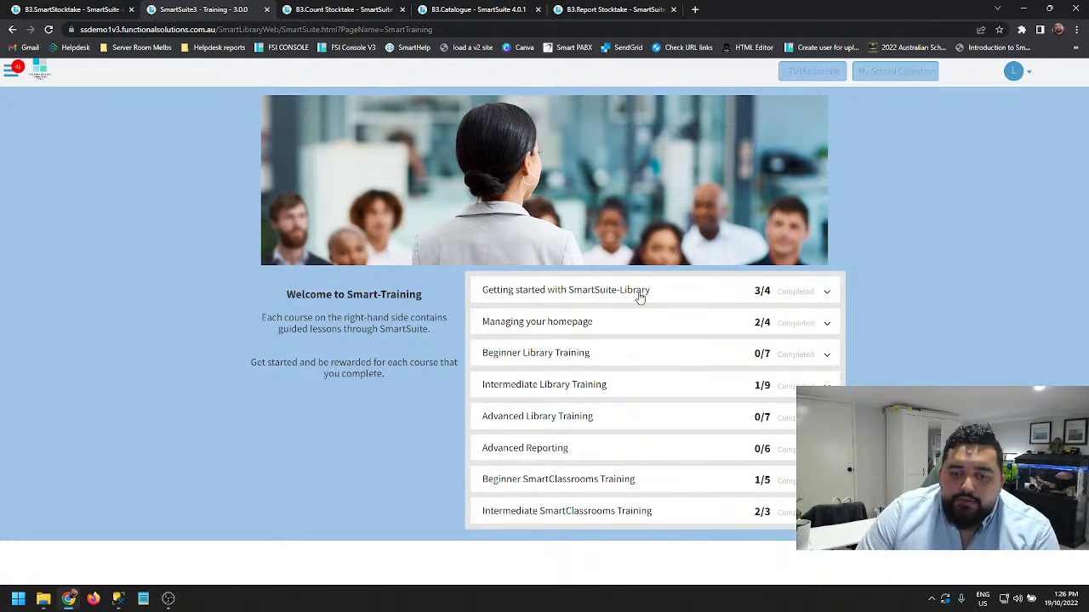
{"action": "left_click", "coordinate": [790, 296]}
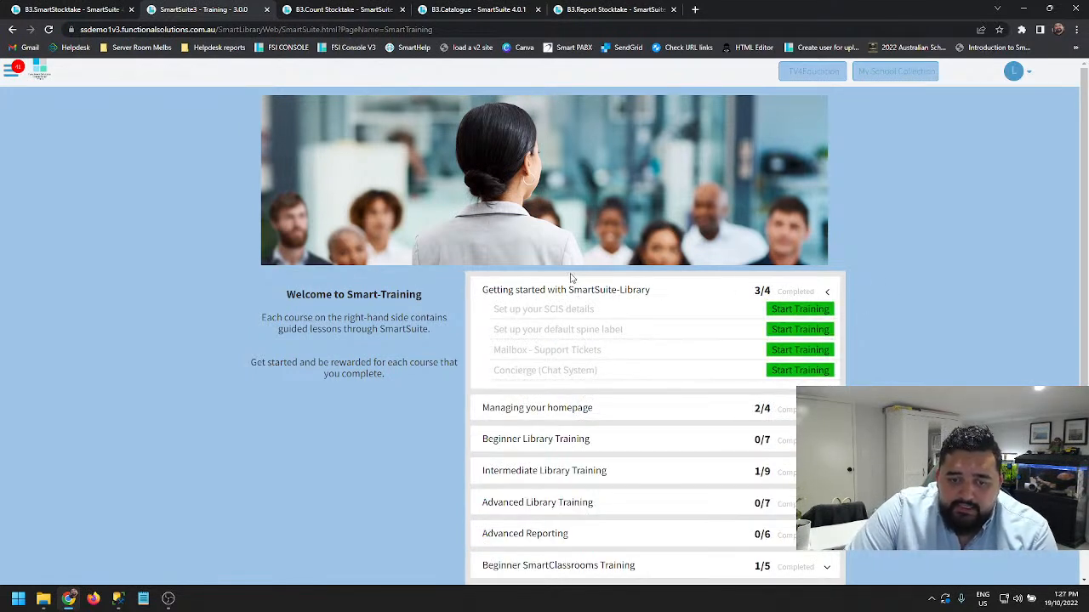
{"action": "left_click", "coordinate": [793, 294]}
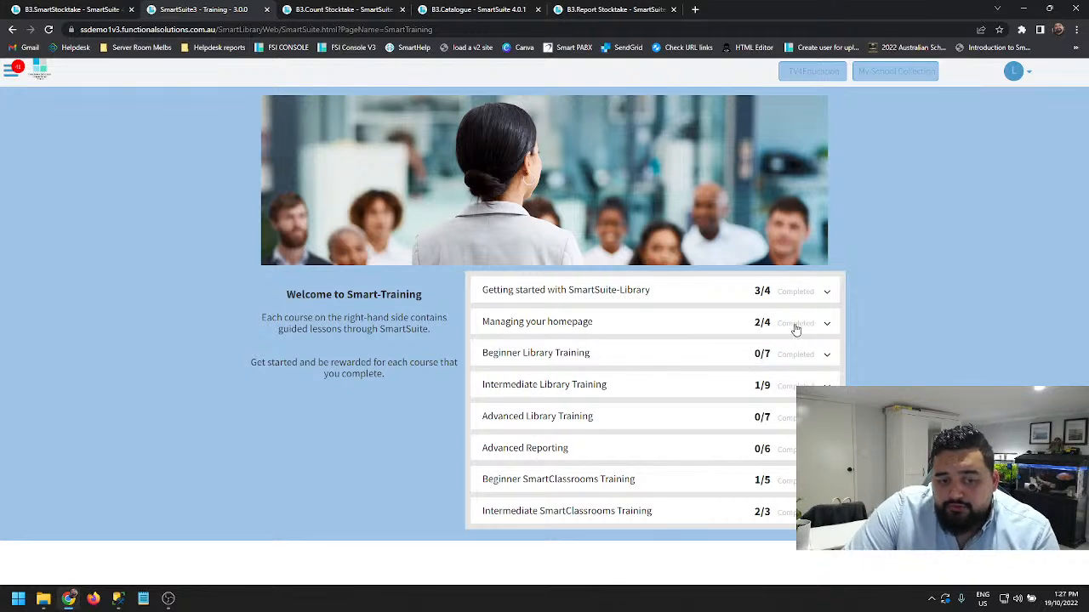
- Start the "Changing your page background and theme" lesson under "Managing your homepage", page forward through its guide, and close the lesson
{"action": "left_click", "coordinate": [795, 328]}
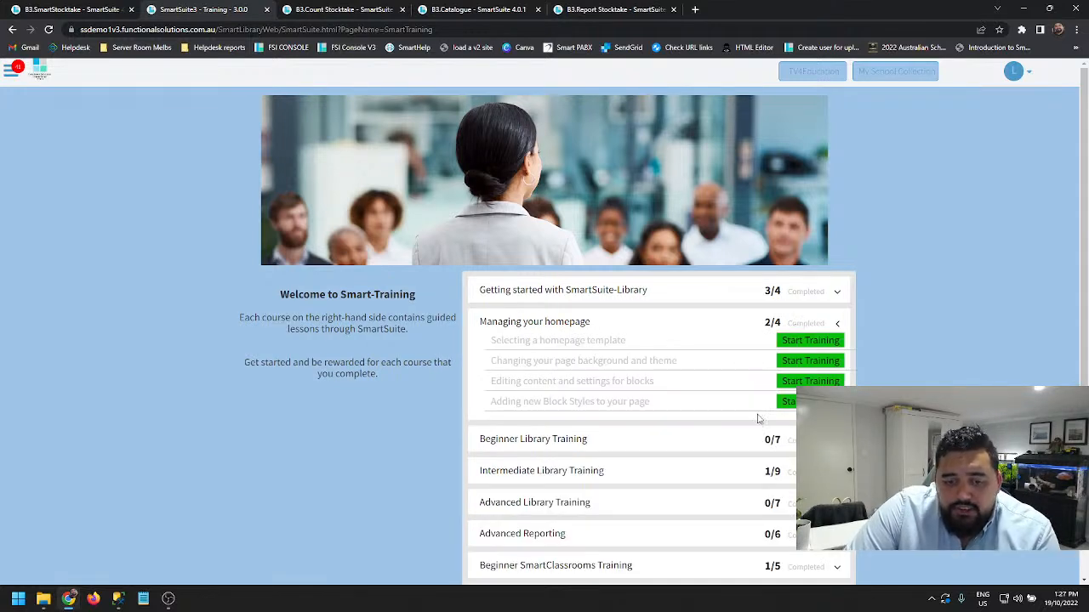
{"action": "left_click", "coordinate": [799, 364]}
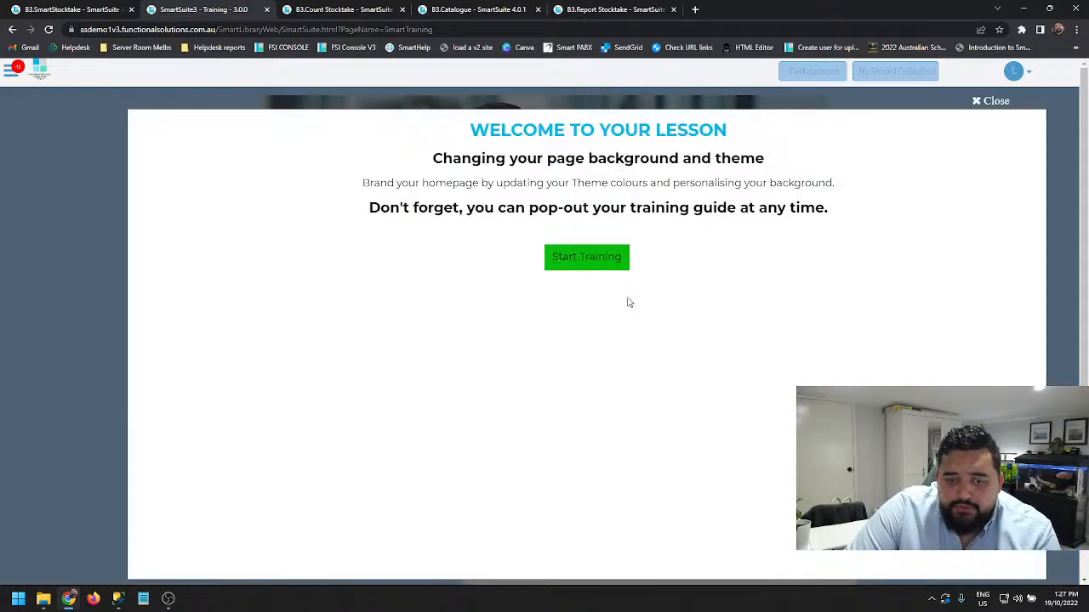
{"action": "left_click", "coordinate": [598, 260]}
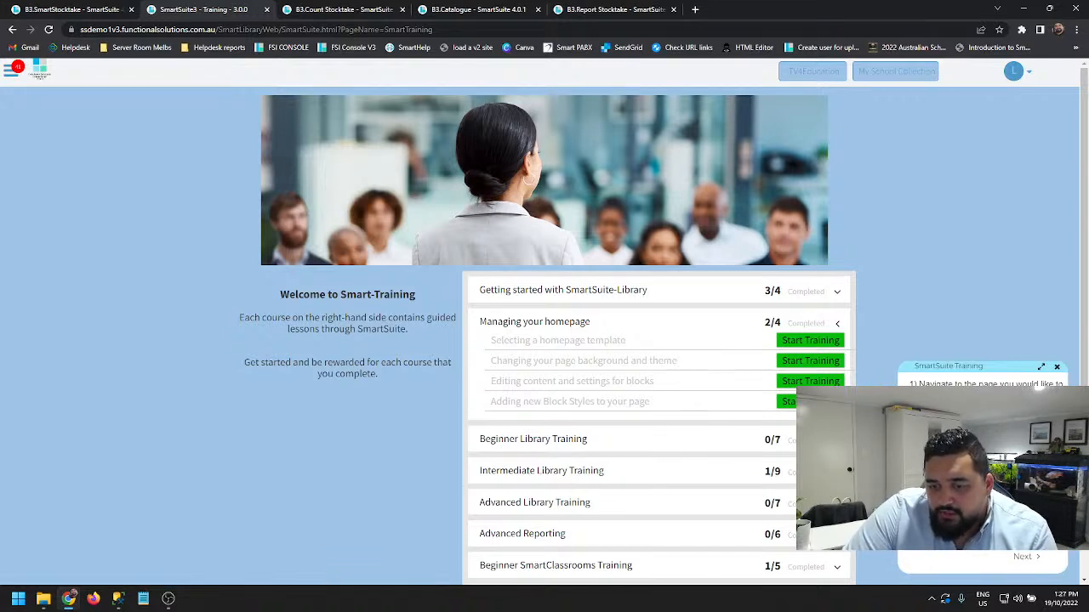
{"action": "left_click", "coordinate": [1023, 557]}
{"action": "left_click", "coordinate": [1034, 557]}
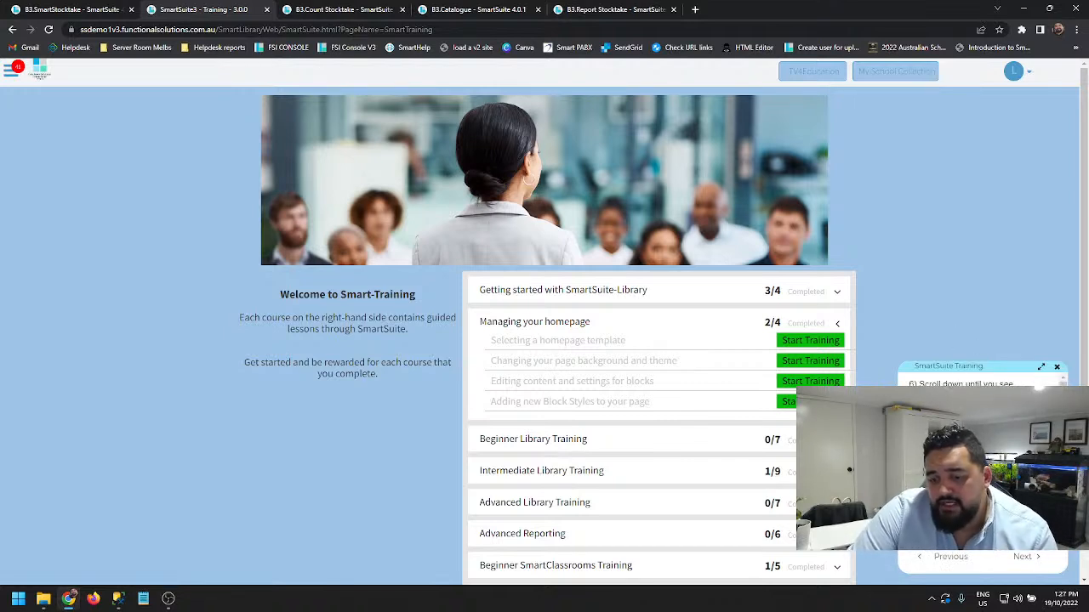
{"action": "left_click", "coordinate": [1056, 367]}
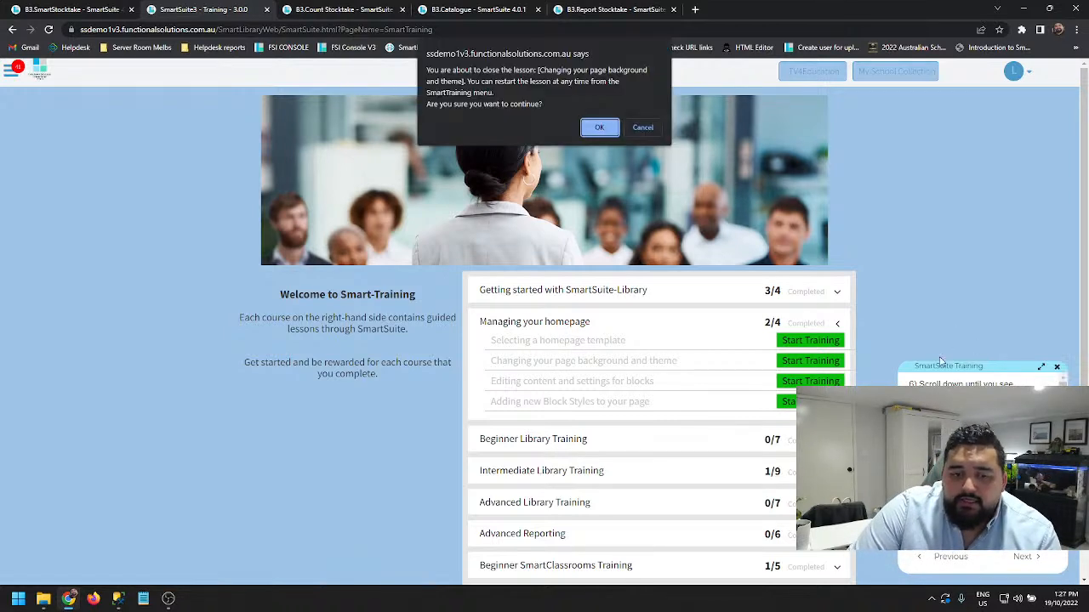
{"action": "left_click", "coordinate": [598, 127]}
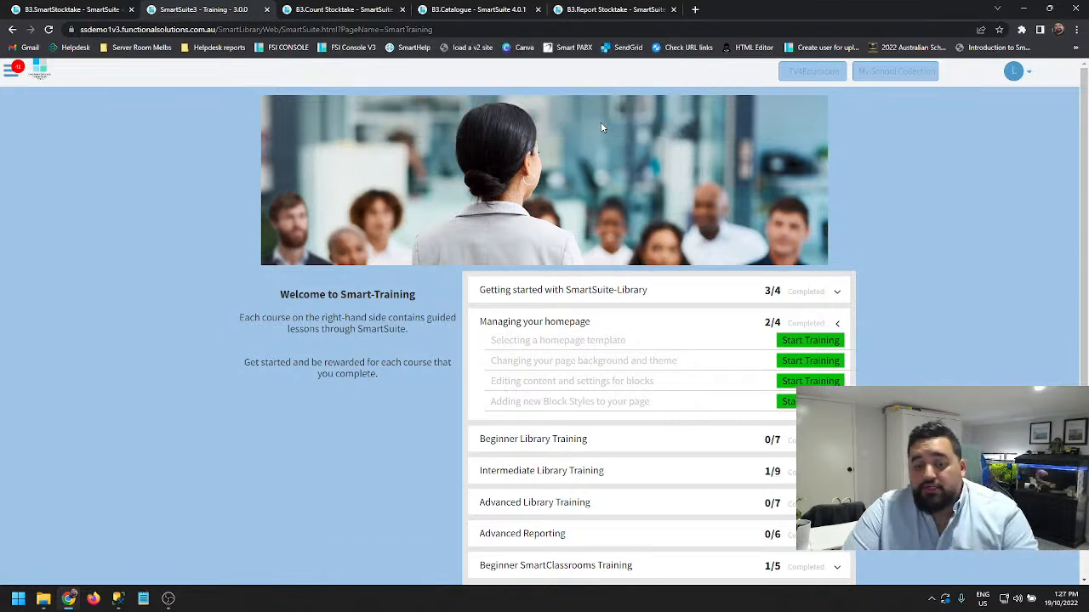